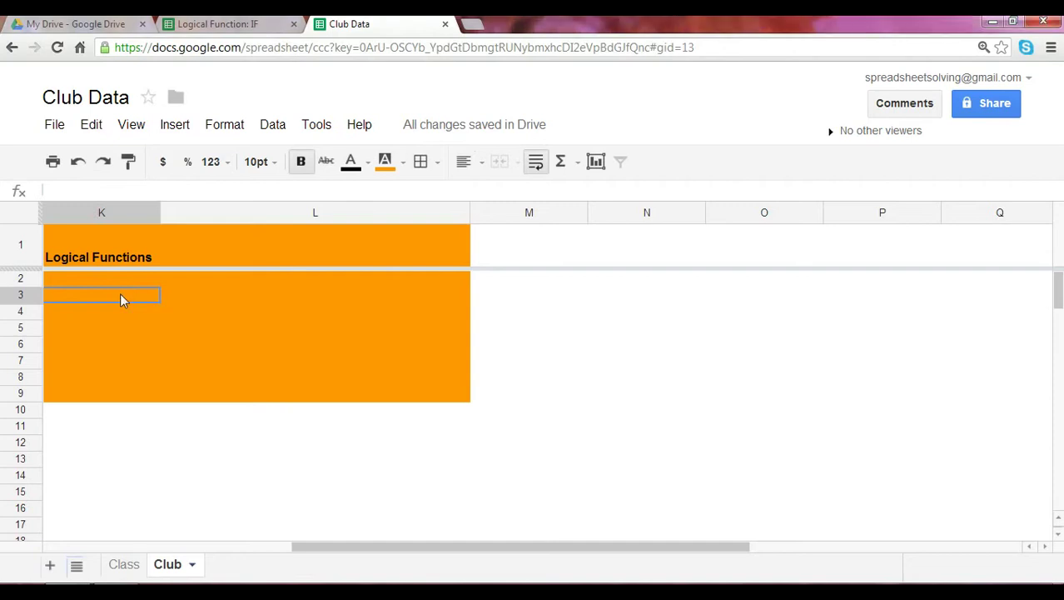
# - Enter the labels AND in K3 and IF in K5 under the Logical Functions heading
pyautogui.write('AND')
pyautogui.press('Return')
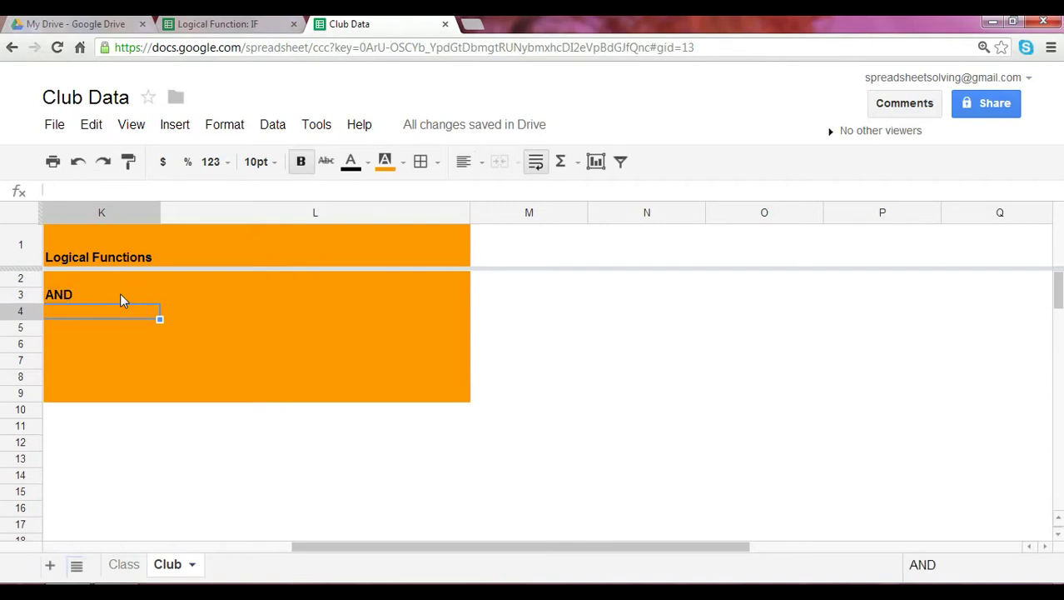
pyautogui.press('Down')
pyautogui.write('IF')
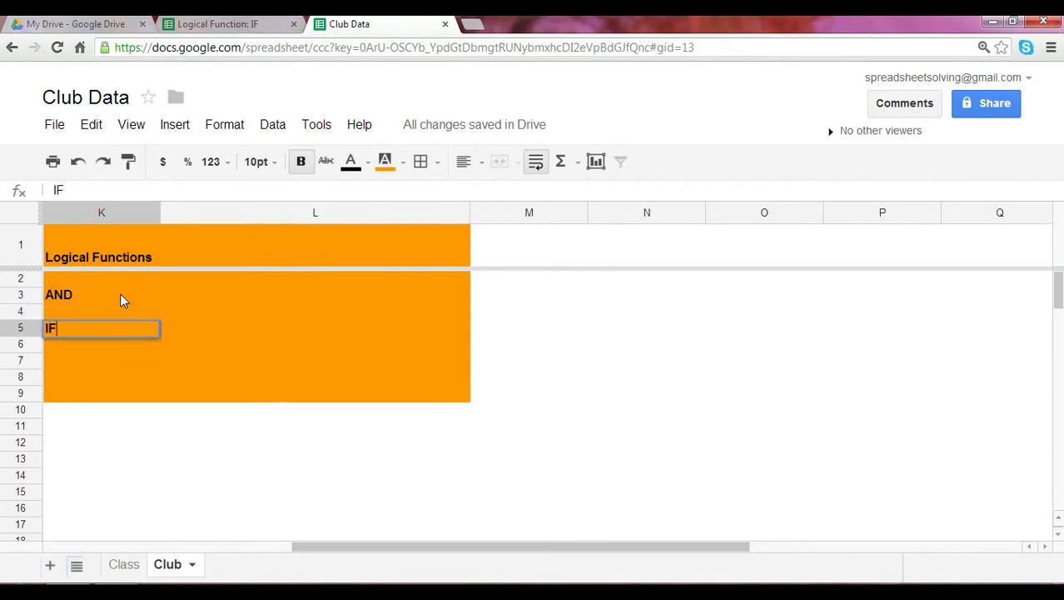
pyautogui.press('Return')
pyautogui.press('Up')
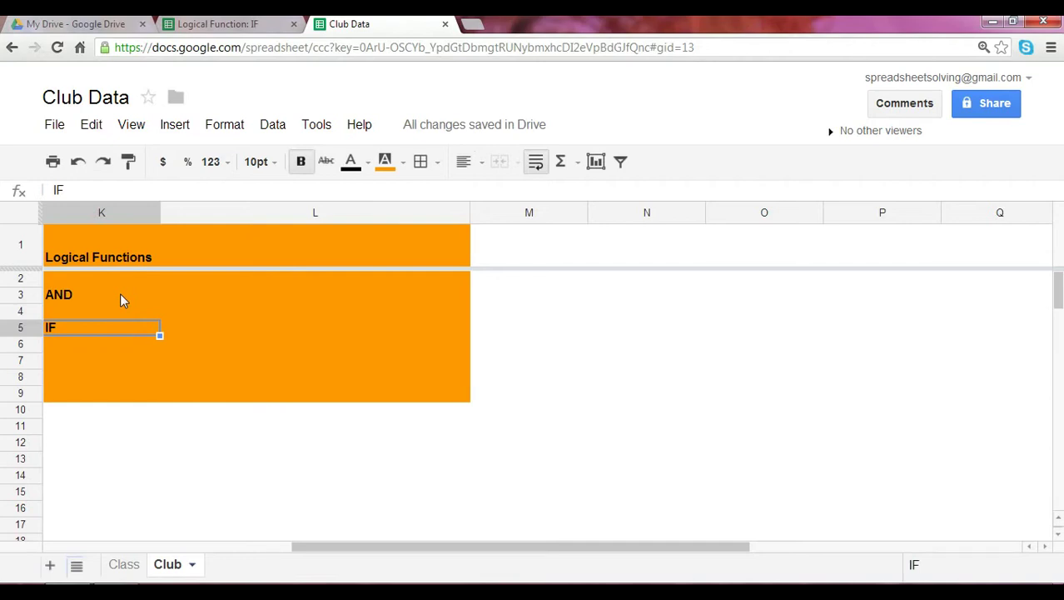
# - Examine the first club members' names, genders and shirt sizes in columns A to C
pyautogui.press('Up')
pyautogui.press('Up')
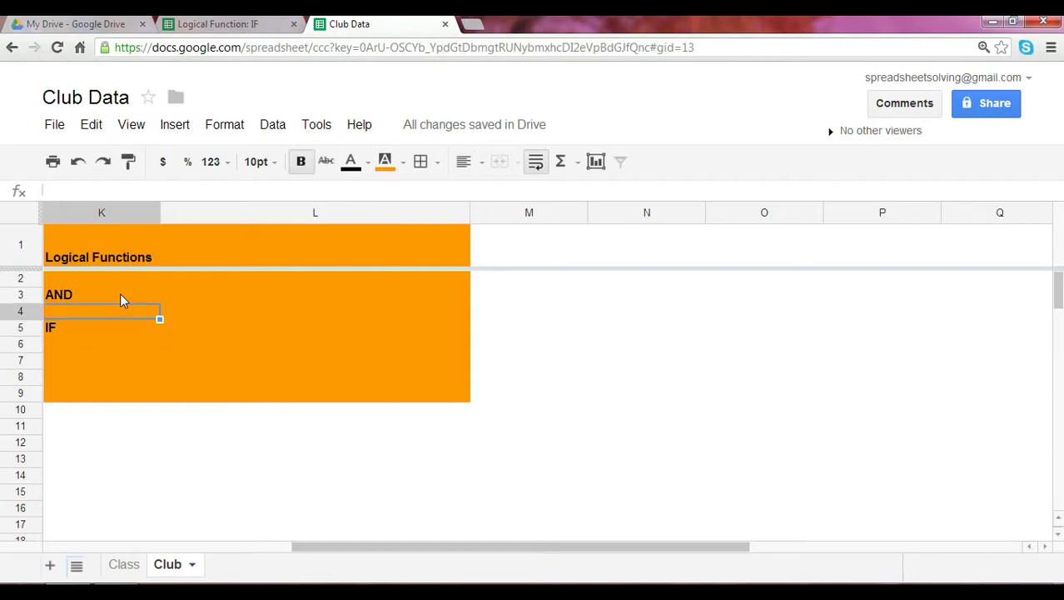
pyautogui.press('Down')
pyautogui.press('Down')
pyautogui.press('Left')
pyautogui.press('Left')
pyautogui.press('Left')
pyautogui.press('Left')
pyautogui.press('Left')
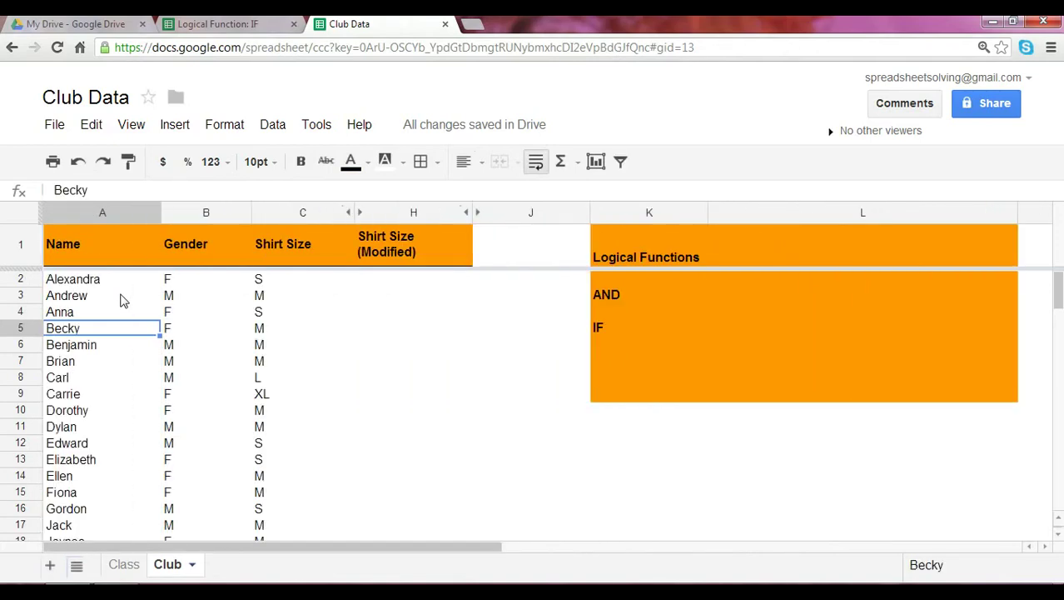
pyautogui.press('Up')
pyautogui.press('Up')
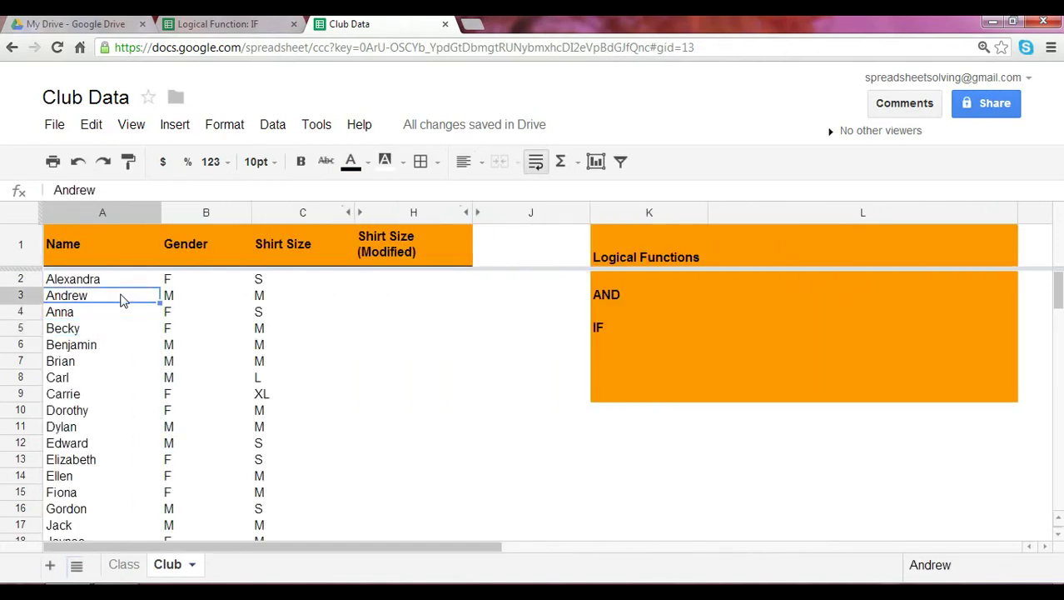
pyautogui.press('Up')
pyautogui.press('Down')
pyautogui.press('Down')
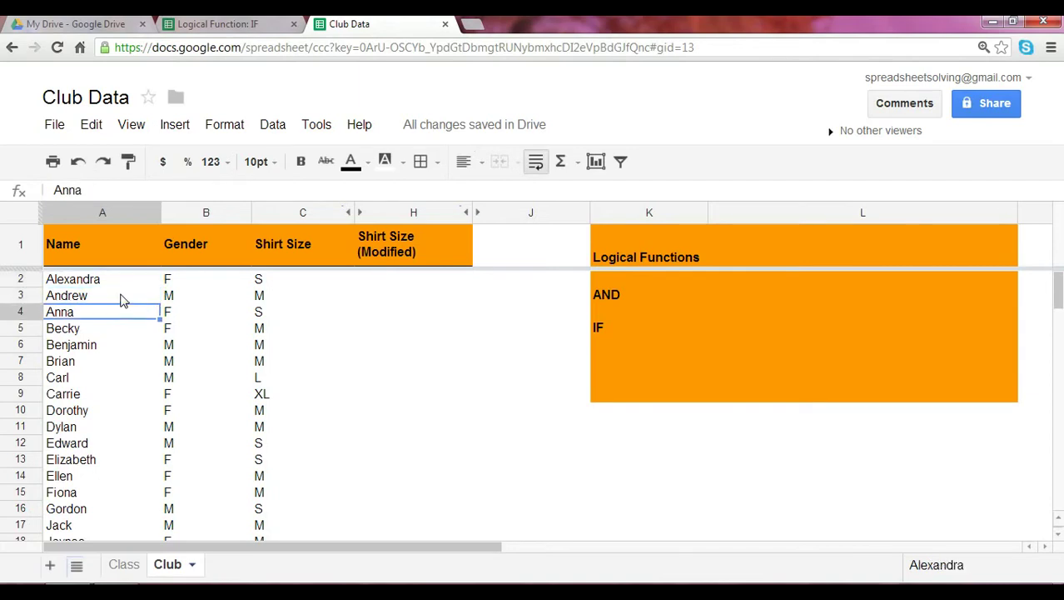
pyautogui.press('Up')
pyautogui.press('Up')
pyautogui.press('Right')
pyautogui.press('Right')
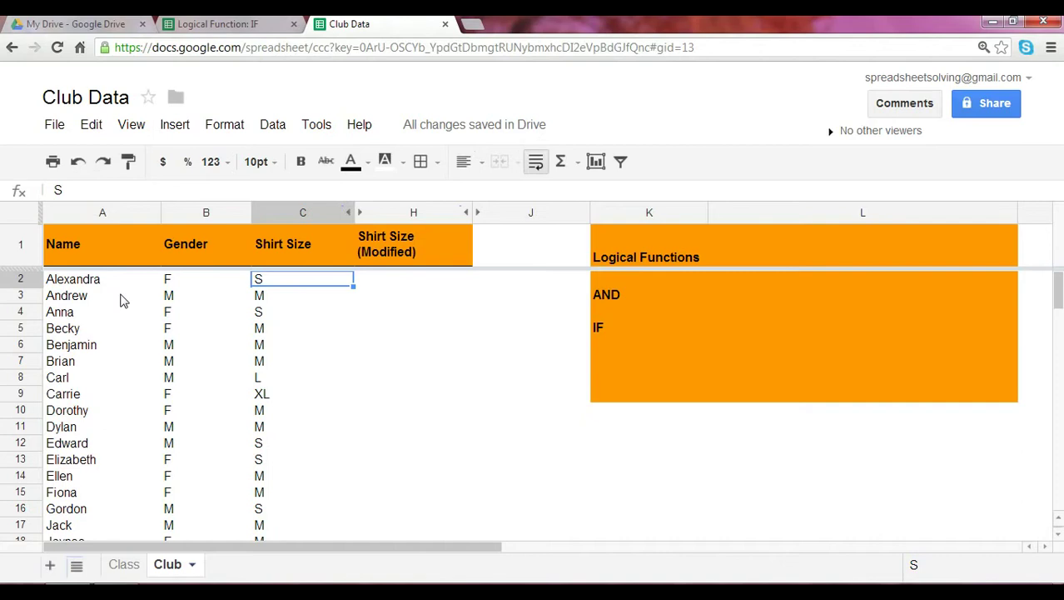
# - Review the AND and IF labels in the Logical Functions area
pyautogui.press('Right')
pyautogui.press('Right')
pyautogui.press('Right')
pyautogui.press('Down')
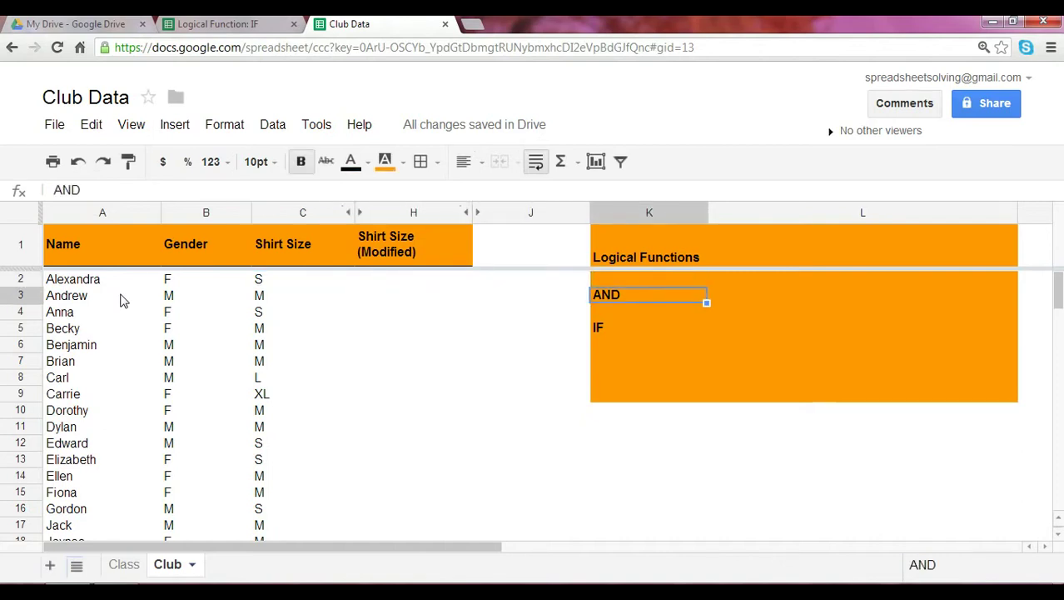
pyautogui.press('Down')
pyautogui.press('Down')
pyautogui.press('Down')
pyautogui.press('Up')
# - Examine the Gender column and the Shirt Size column of the club list
pyautogui.press('Left')
pyautogui.press('Left')
pyautogui.press('Left')
pyautogui.press('Left')
pyautogui.press('Left')
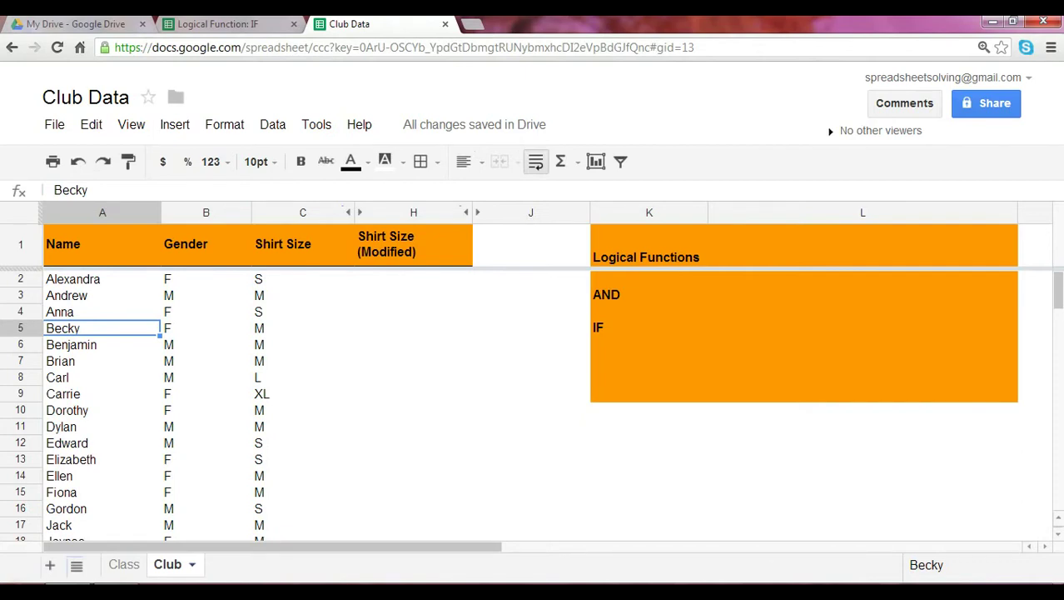
pyautogui.press('Right')
pyautogui.press('Up')
pyautogui.press('Up')
pyautogui.press('Up')
pyautogui.press('Up')
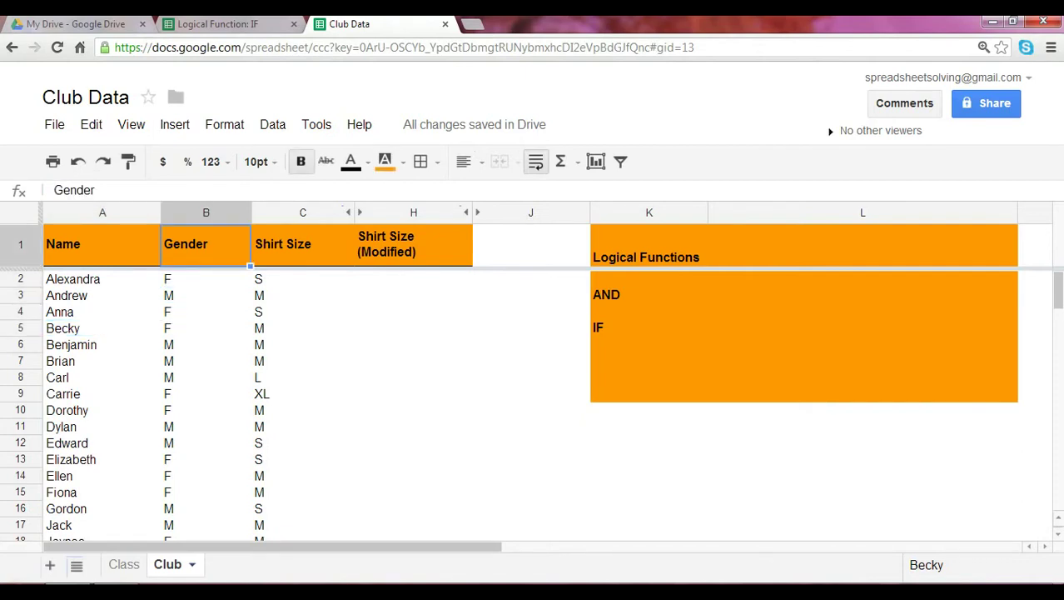
pyautogui.press('Right')
pyautogui.press('Down')
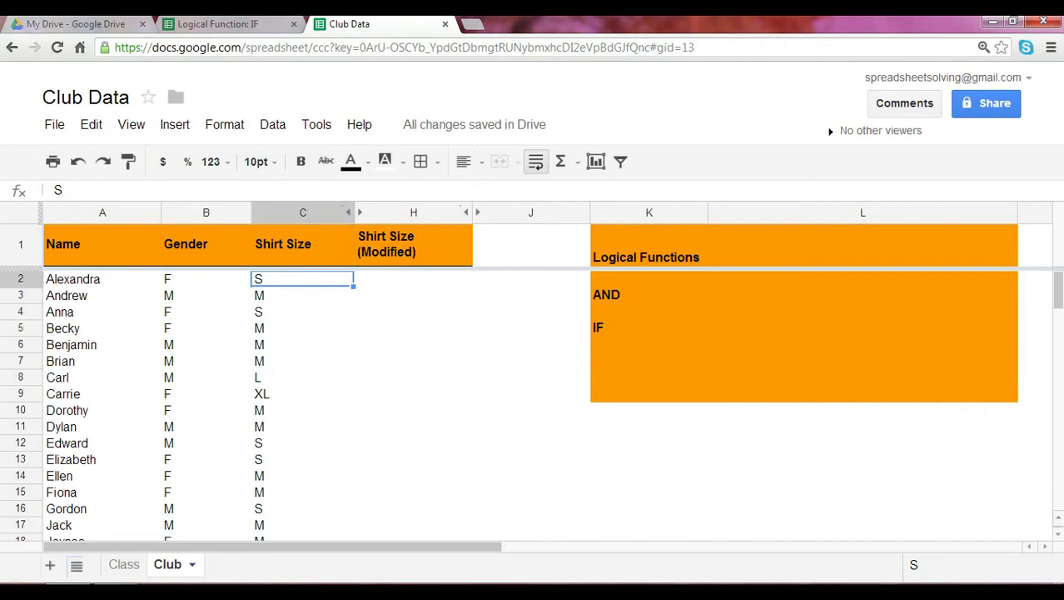
pyautogui.press('Left')
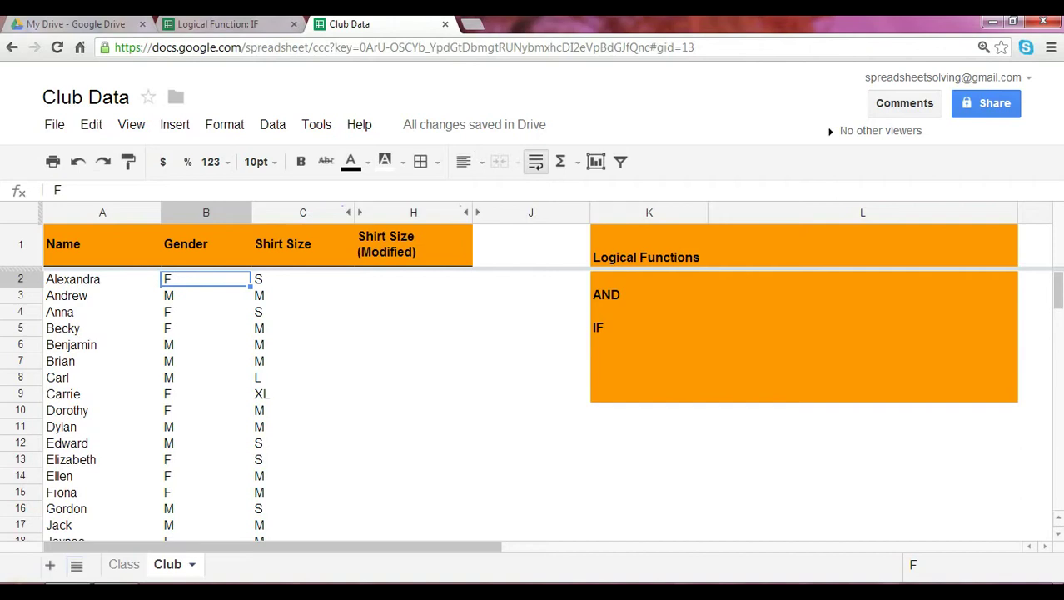
# - Check the name and gender entries in rows 2 to 6 for male members
pyautogui.click(206, 296)
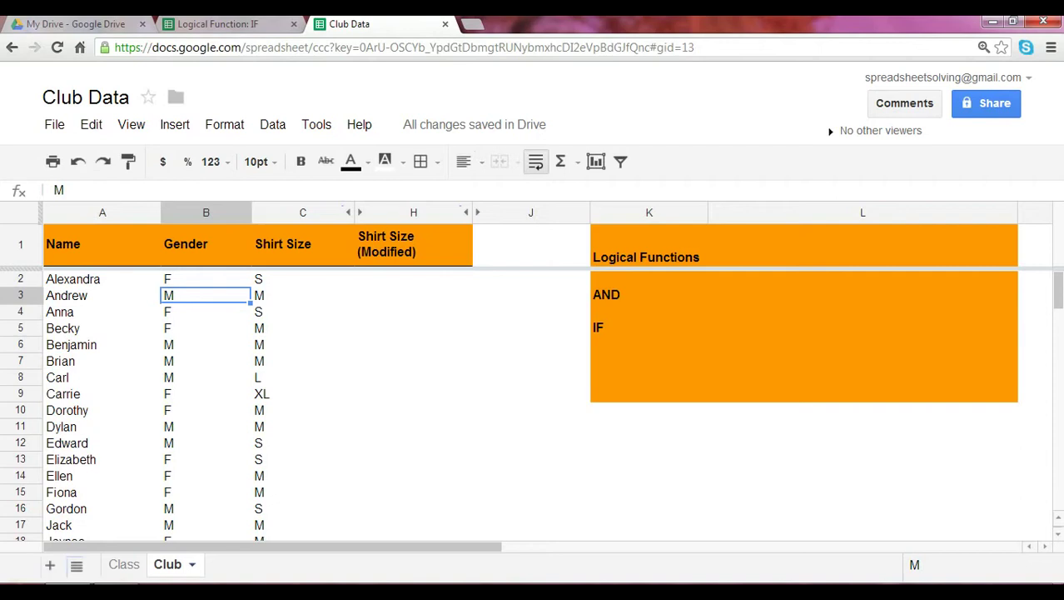
pyautogui.click(101, 296)
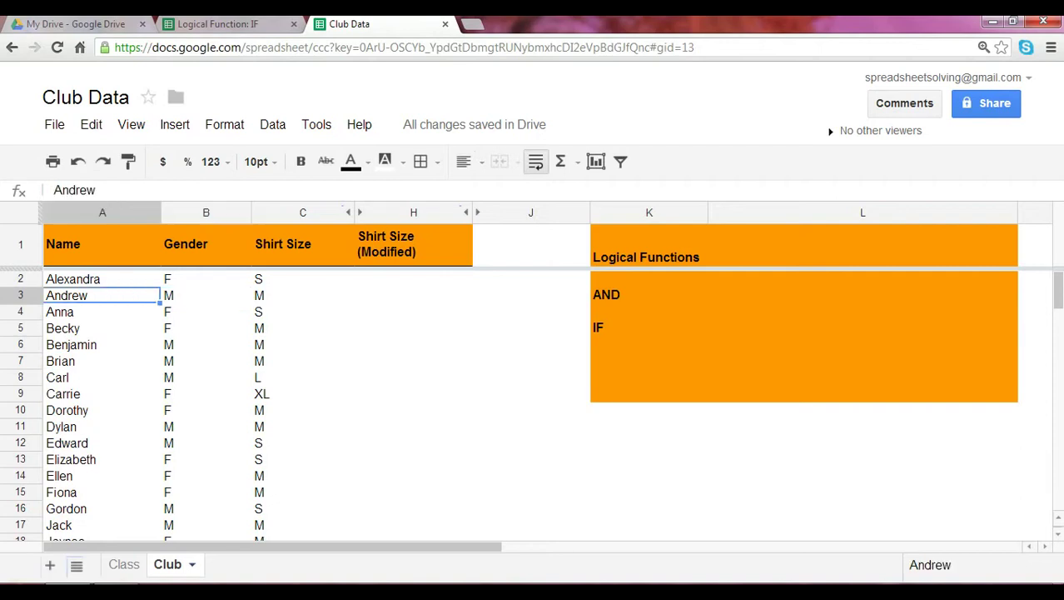
pyautogui.press('Down')
pyautogui.press('Down')
pyautogui.press('Down')
pyautogui.press('Right')
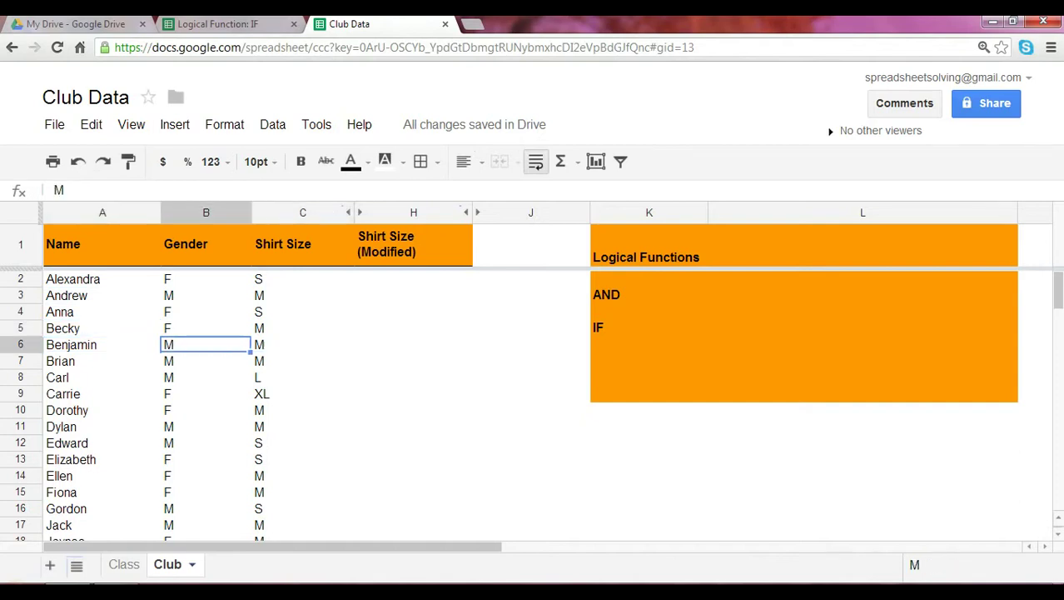
pyautogui.press('Left')
pyautogui.press('Up')
pyautogui.press('Up')
pyautogui.press('Up')
pyautogui.press('Up')
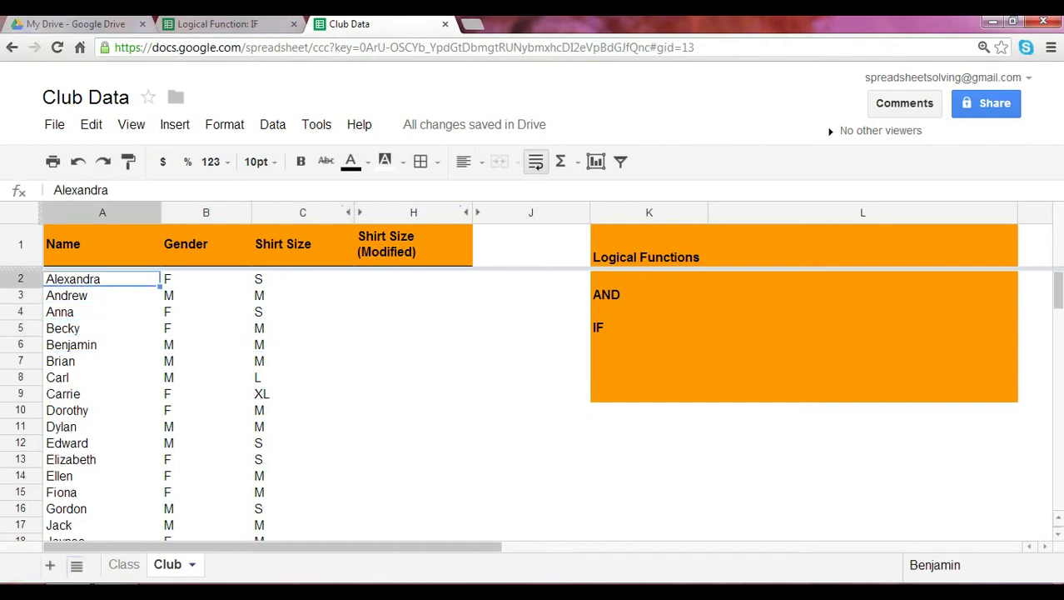
# - Review the member rows against the Shirt Size and Shirt Size (Modified) columns and the AND label
pyautogui.press('Down')
pyautogui.press('Down')
pyautogui.press('Down')
pyautogui.press('Down')
pyautogui.press('Down')
pyautogui.press('Up')
pyautogui.press('Up')
pyautogui.press('Up')
pyautogui.press('Up')
pyautogui.press('Up')
pyautogui.press('Right')
pyautogui.press('Right')
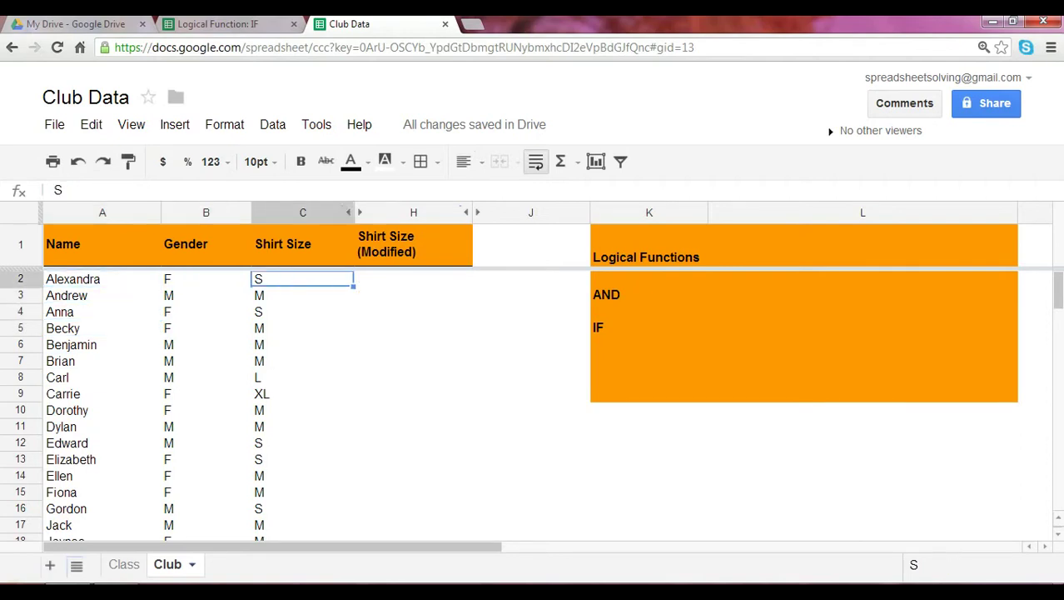
pyautogui.press('Left')
pyautogui.press('Right')
pyautogui.press('Right')
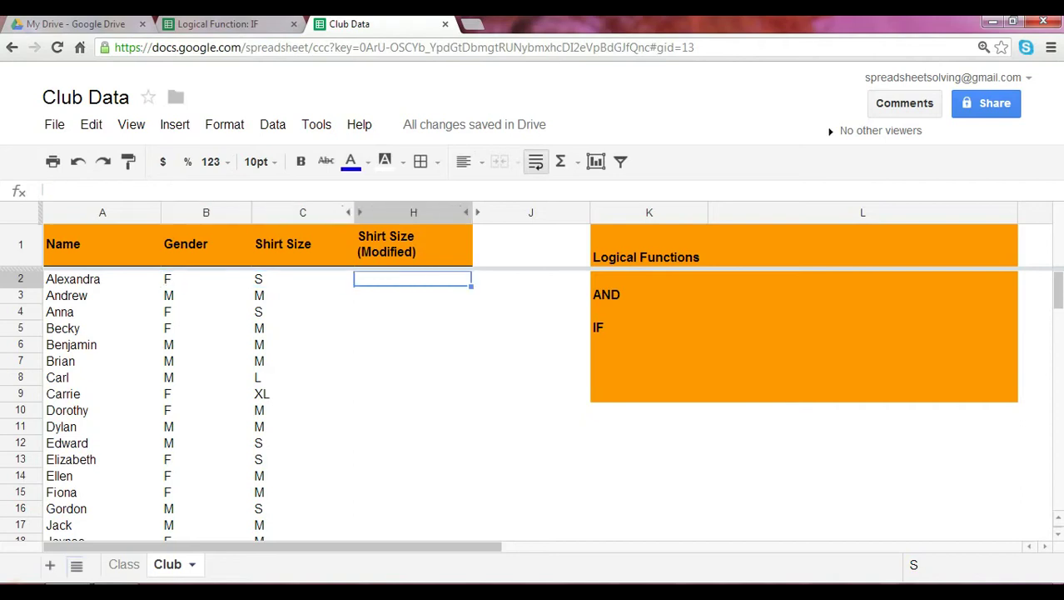
pyautogui.press('Right')
pyautogui.press('Right')
pyautogui.press('Down')
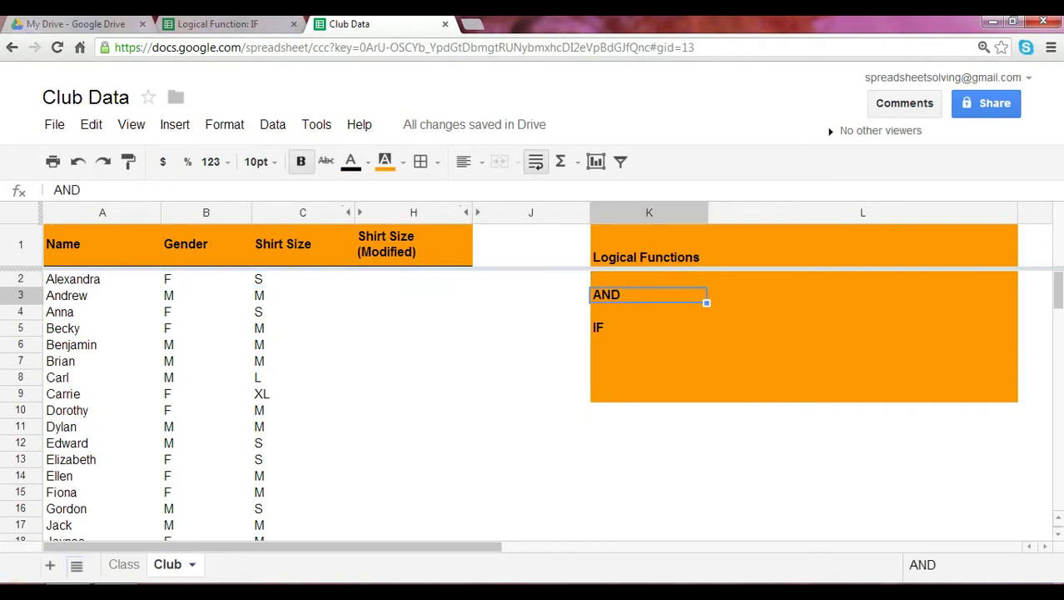
# - Start an IF formula in H2 whose AND test requires B2="F" and C2="M"
pyautogui.press('Left')
pyautogui.press('Left')
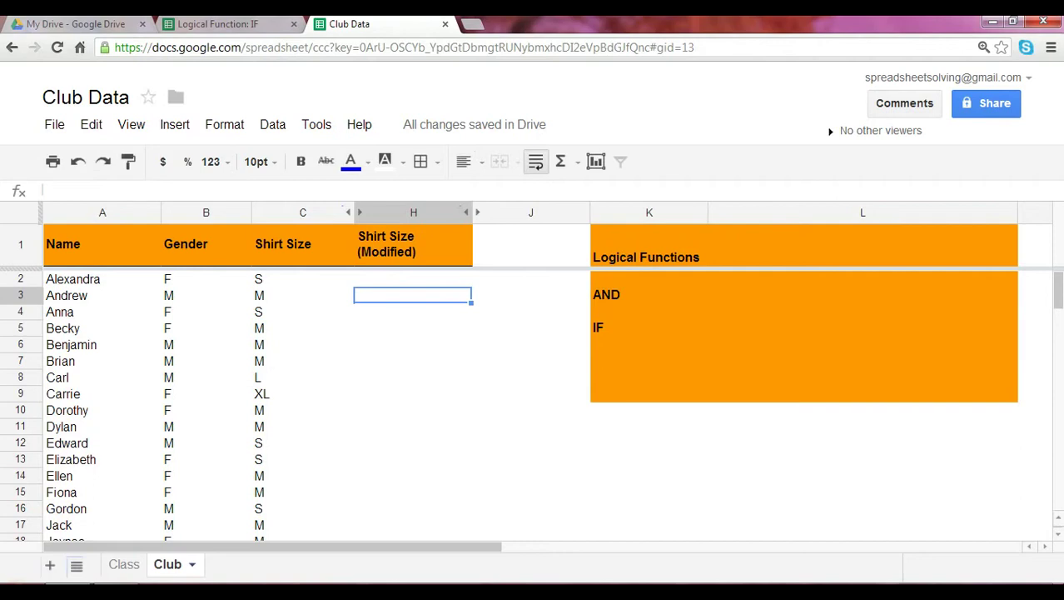
pyautogui.press('Up')
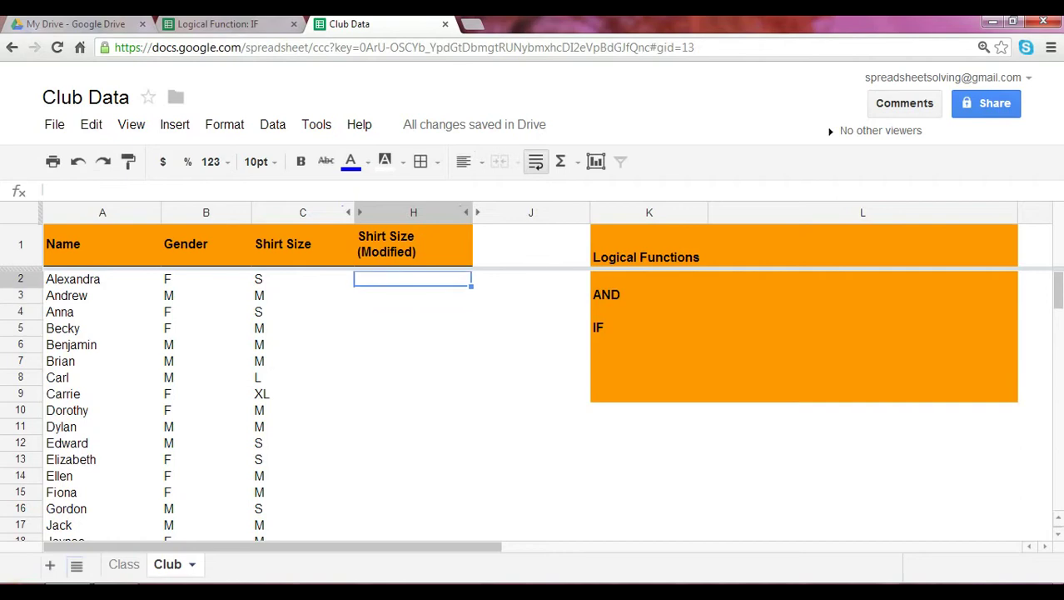
pyautogui.write('=if')
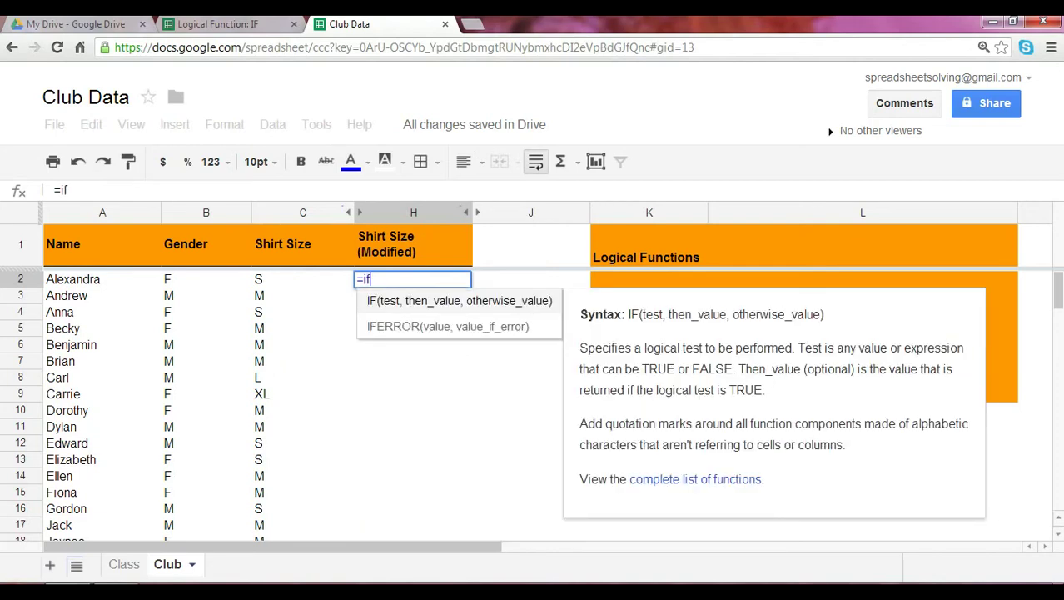
pyautogui.write('(and(')
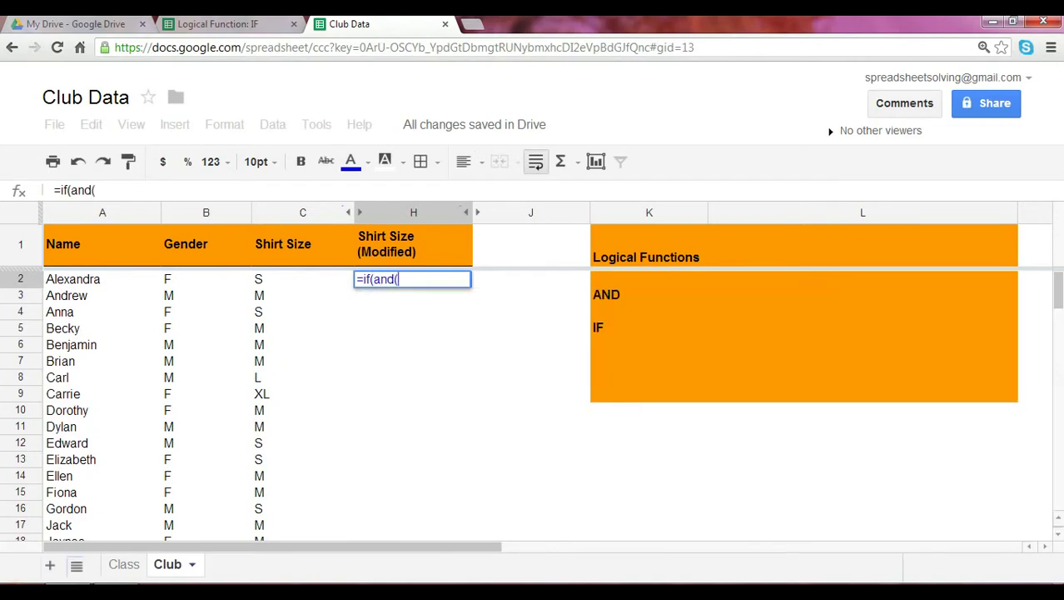
pyautogui.press('Left')
pyautogui.press('Left')
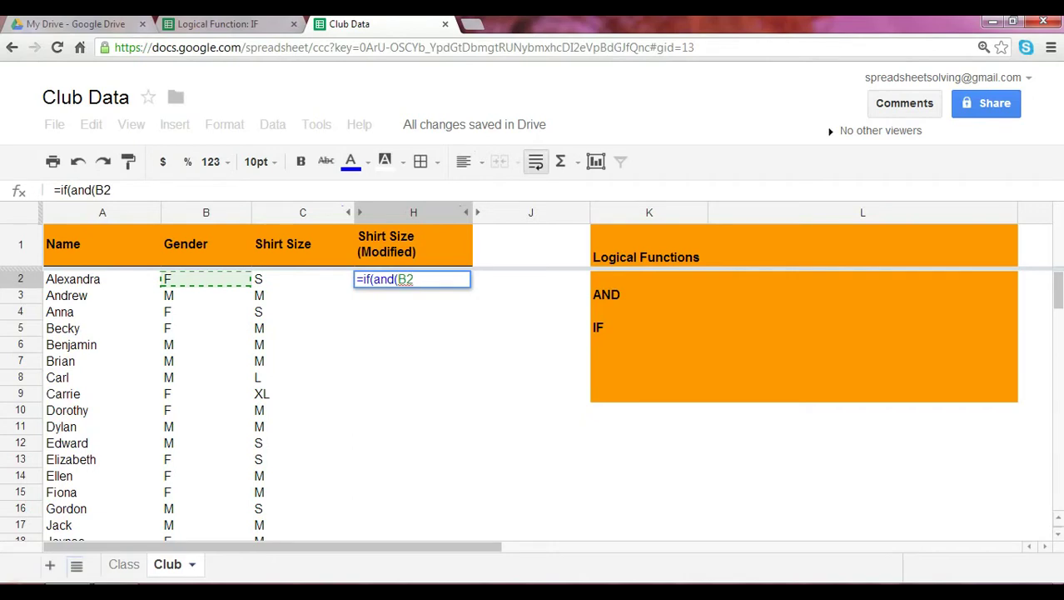
pyautogui.write('="F",')
pyautogui.press('Left')
pyautogui.press('Left')
pyautogui.press('Left')
pyautogui.press('Right')
pyautogui.press('Right')
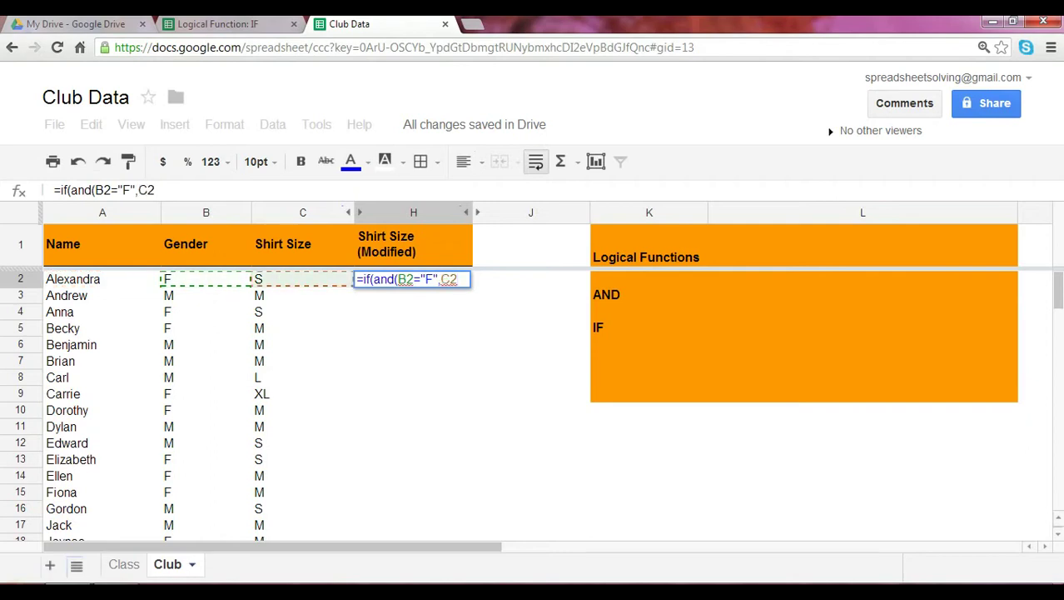
pyautogui.write('="M")')
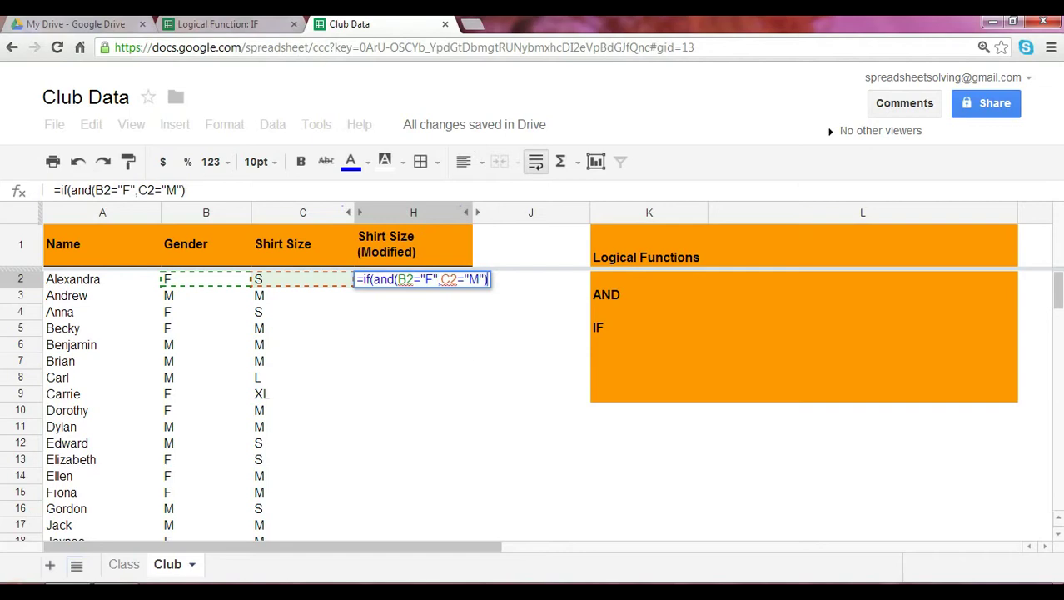
# - Complete the H2 formula so it returns "Men's Small" when the test is true and C2 otherwise
pyautogui.write(', "Mens')
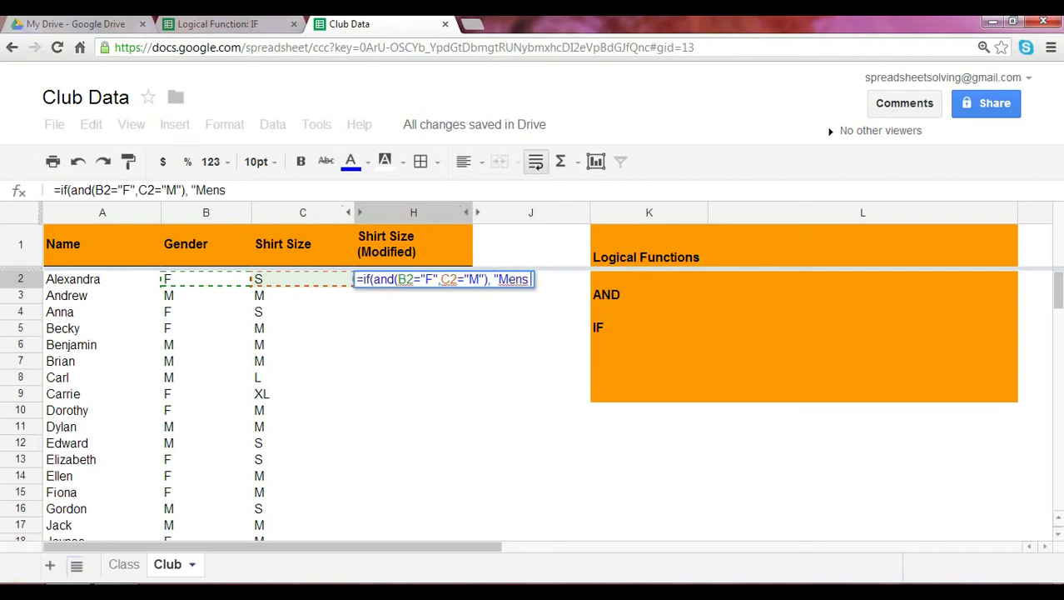
pyautogui.press('BackSpace')
pyautogui.write('\'s Small",')
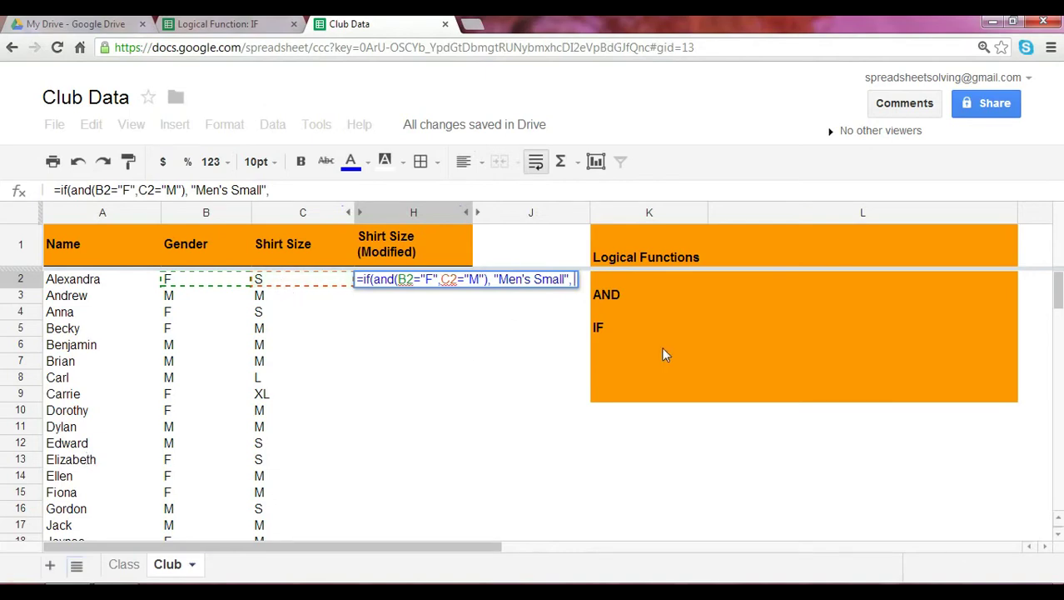
pyautogui.write('C2)')
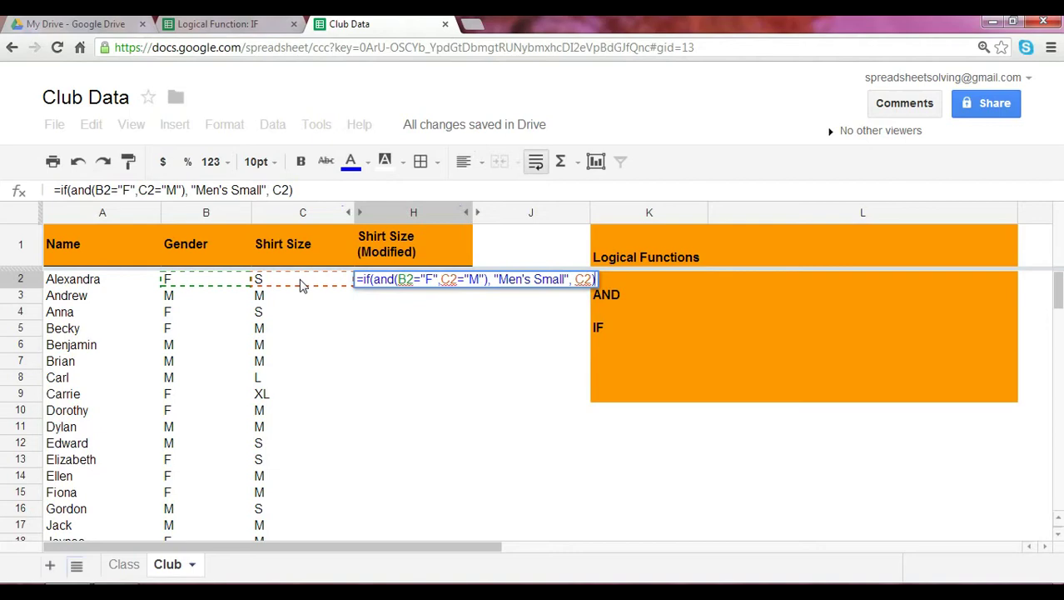
pyautogui.press('Return')
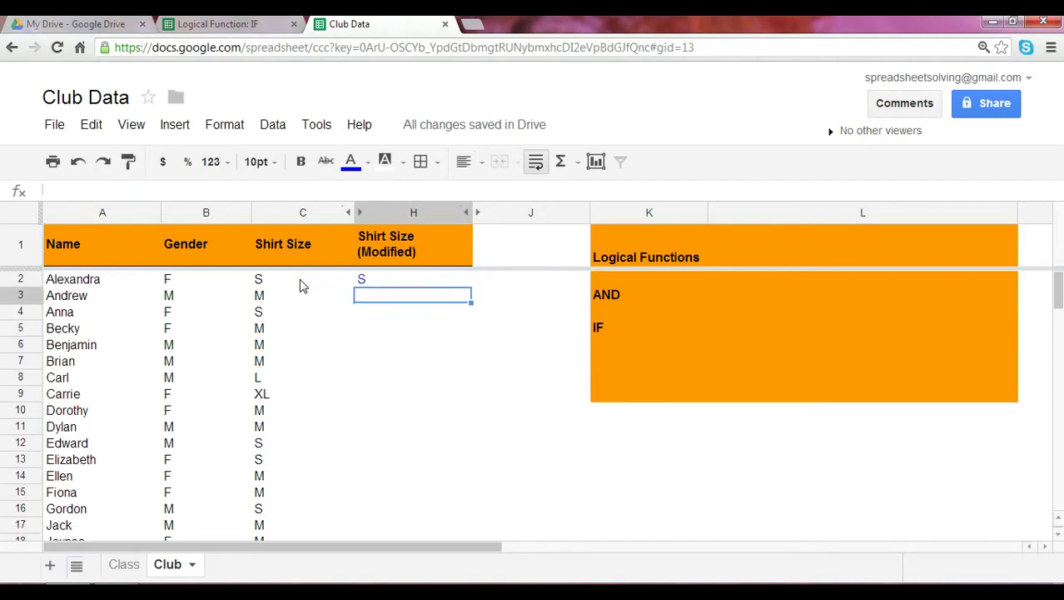
# - Copy the H2 formula into H3 through H44, pasting the formula only
pyautogui.click(394, 286)
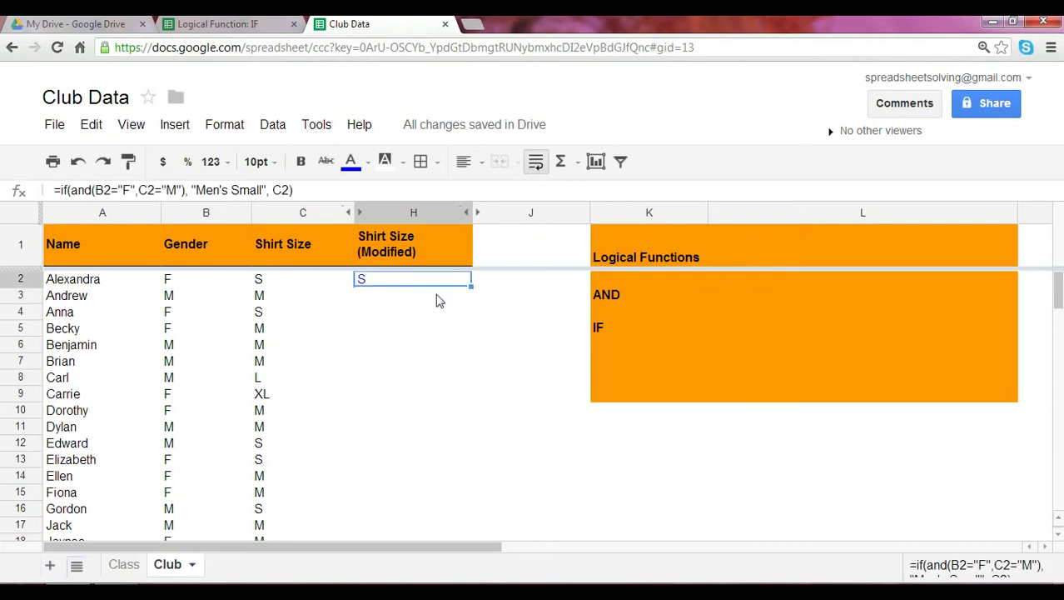
pyautogui.click(90, 124)
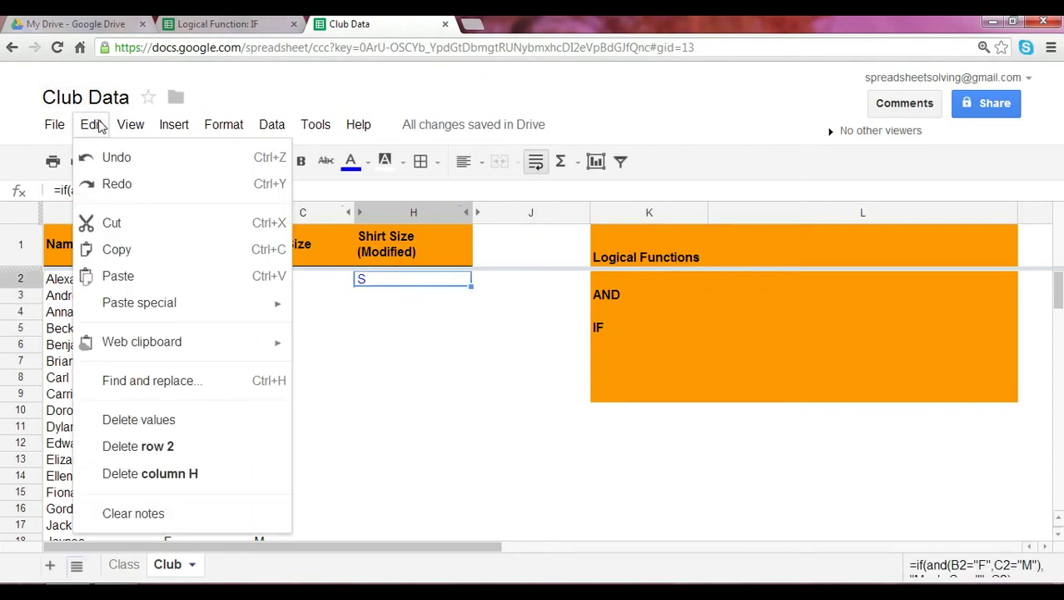
pyautogui.click(154, 254)
pyautogui.moveTo(380, 299); pyautogui.dragTo(387, 321)
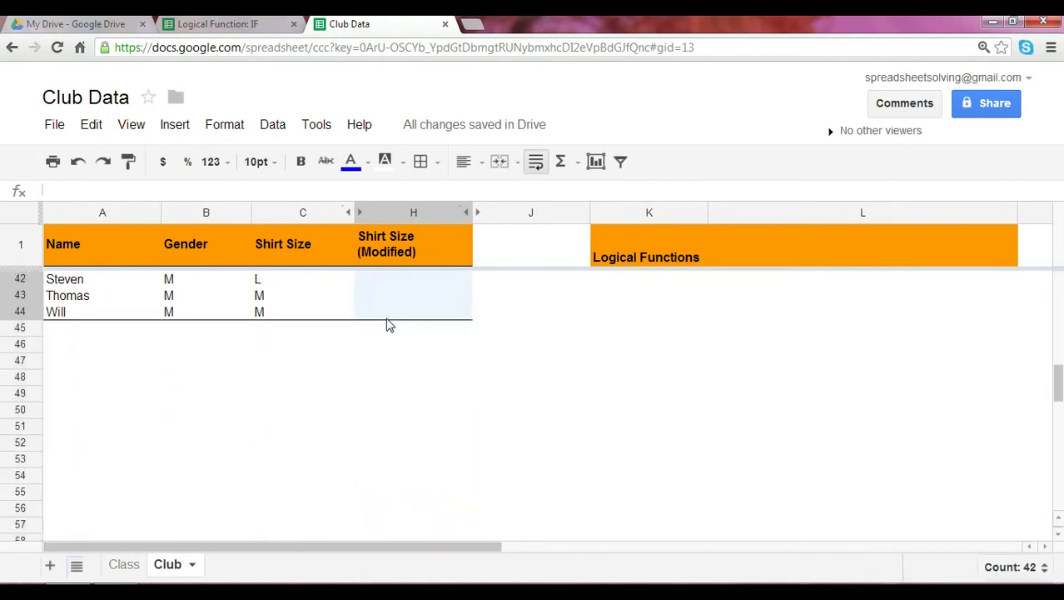
pyautogui.click(91, 127)
pyautogui.moveTo(199, 305)
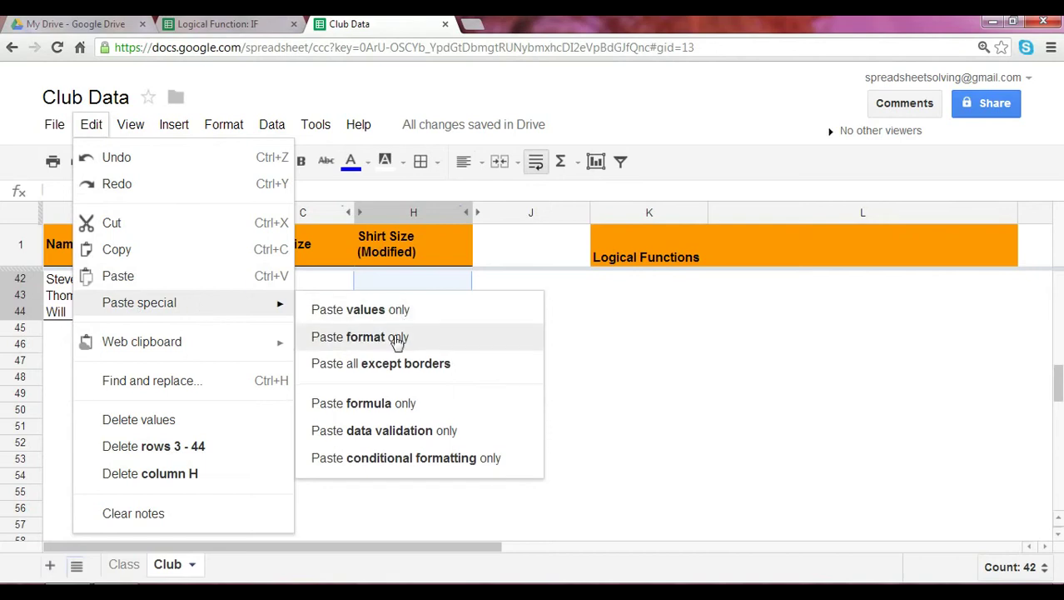
pyautogui.click(404, 406)
# - Check the filled Shirt Size (Modified) results, comparing row 5's gender, shirt size and formula with the formula in H2
pyautogui.scroll(10, 416, 392)
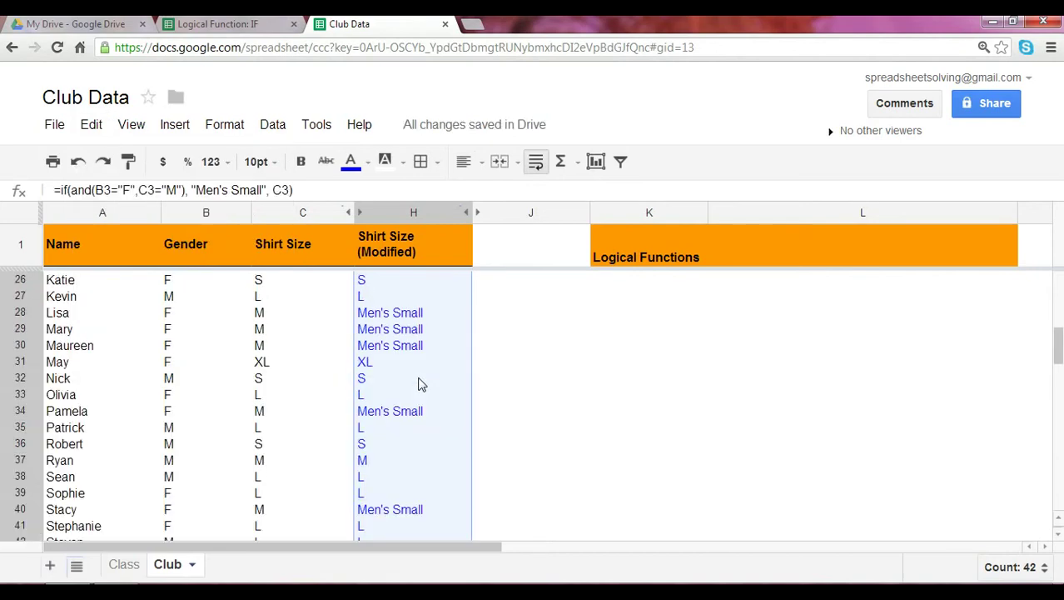
pyautogui.scroll(3, 421, 383)
pyautogui.click(218, 343)
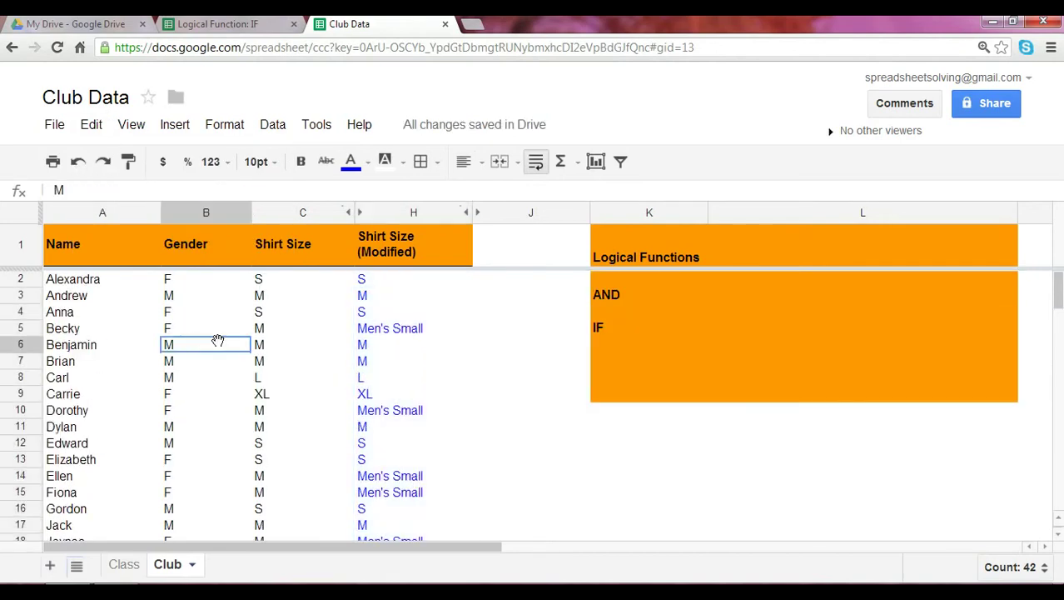
pyautogui.click(173, 331)
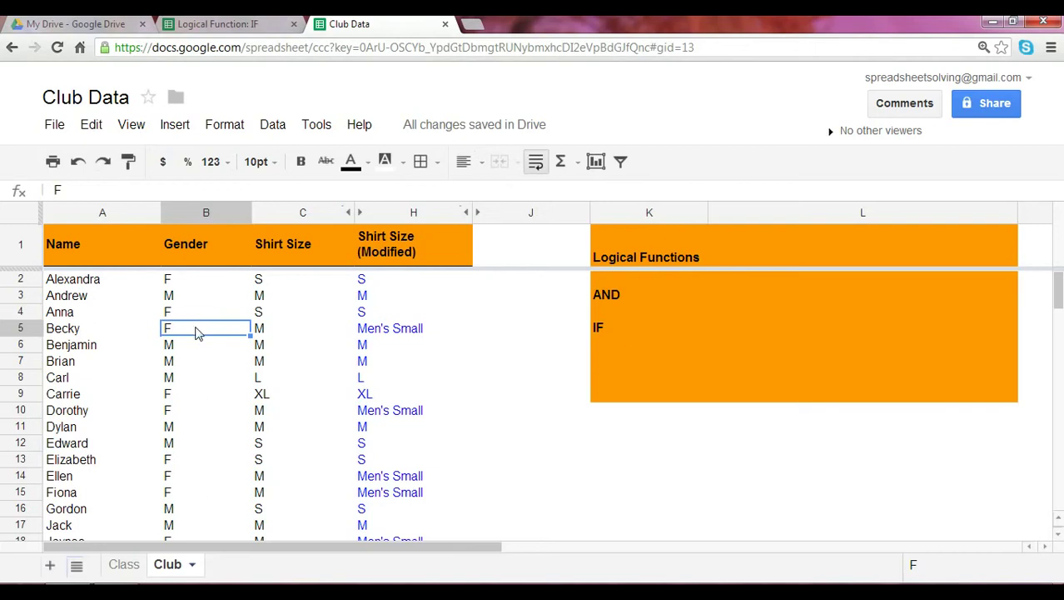
pyautogui.click(279, 331)
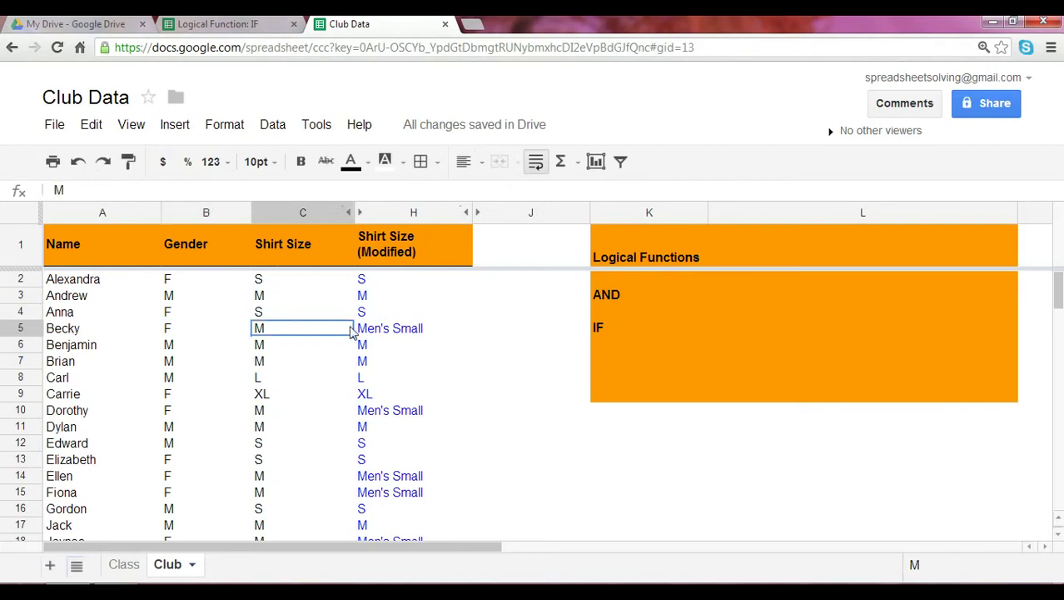
pyautogui.click(383, 332)
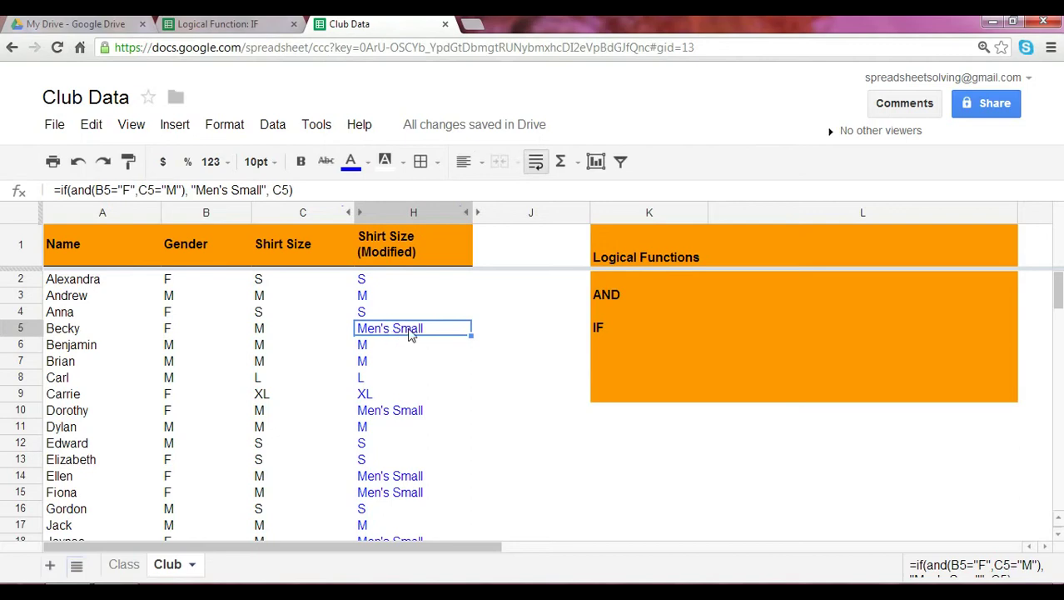
pyautogui.click(406, 281)
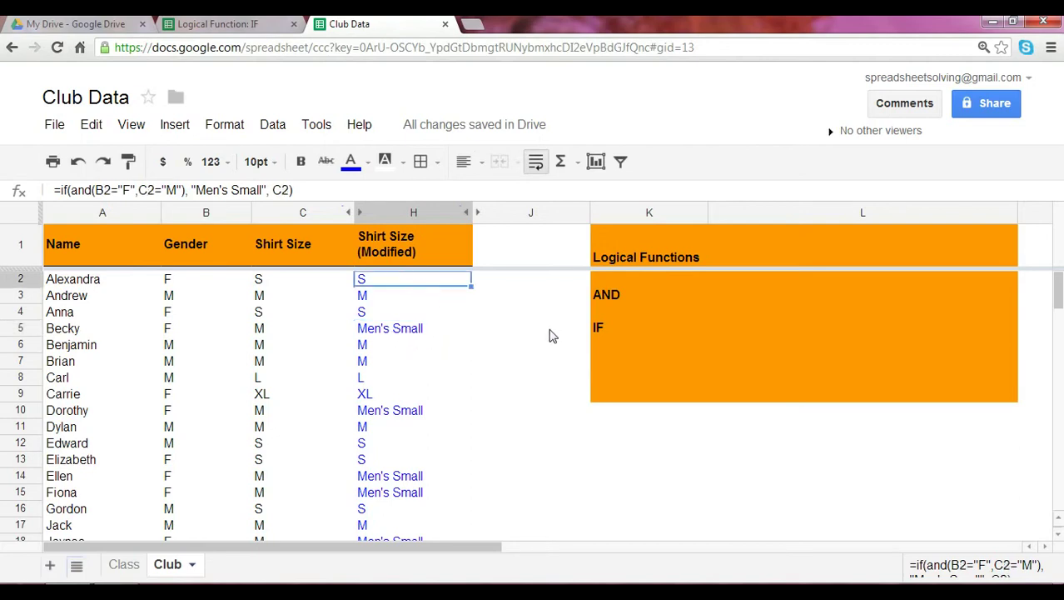
# - Label K3 "OR" and K5 "IF" under the Logical Functions heading
pyautogui.click(620, 302)
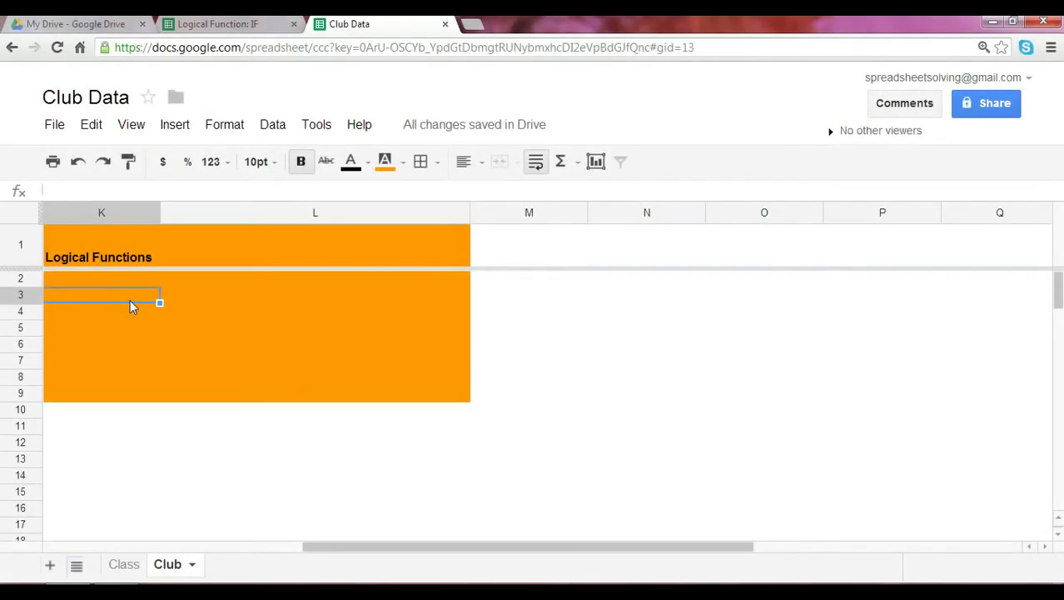
pyautogui.write('OR')
pyautogui.press('Return')
pyautogui.press('Down')
pyautogui.press('Up')
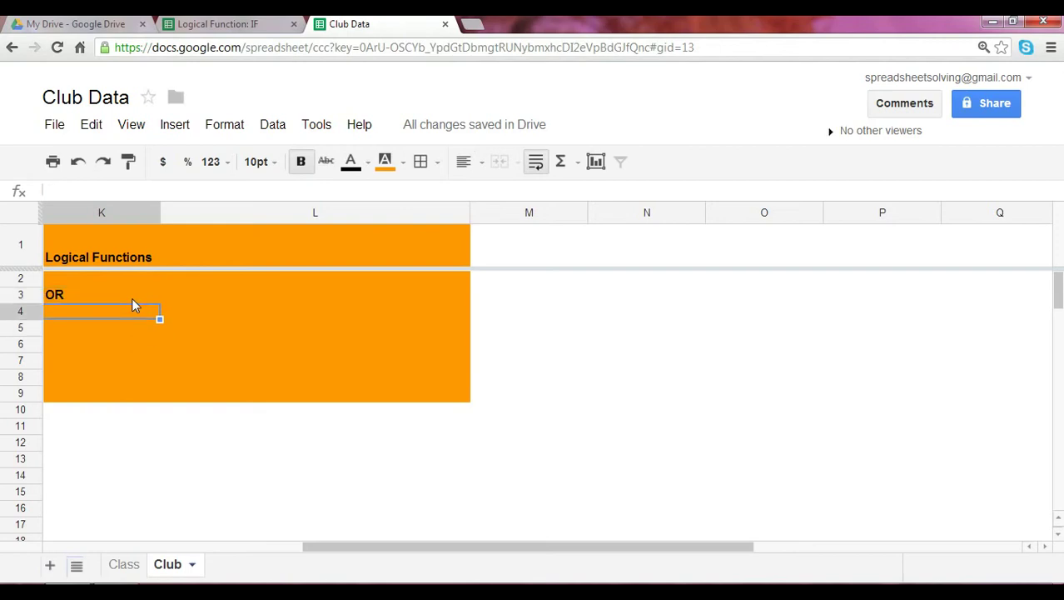
pyautogui.press('Down')
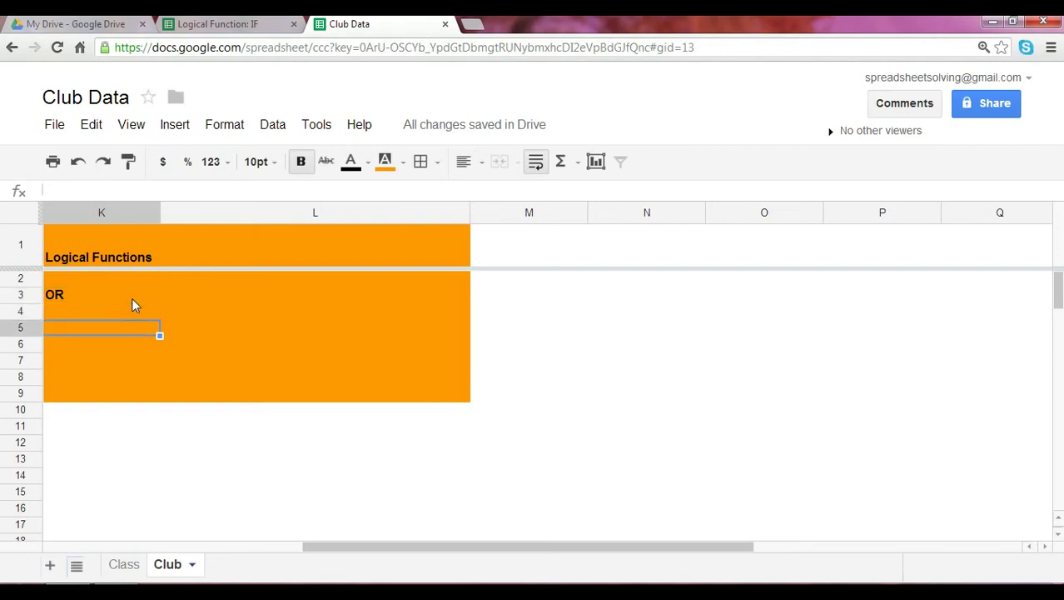
pyautogui.write('IF')
pyautogui.press('Return')
pyautogui.press('Up')
pyautogui.press('Up')
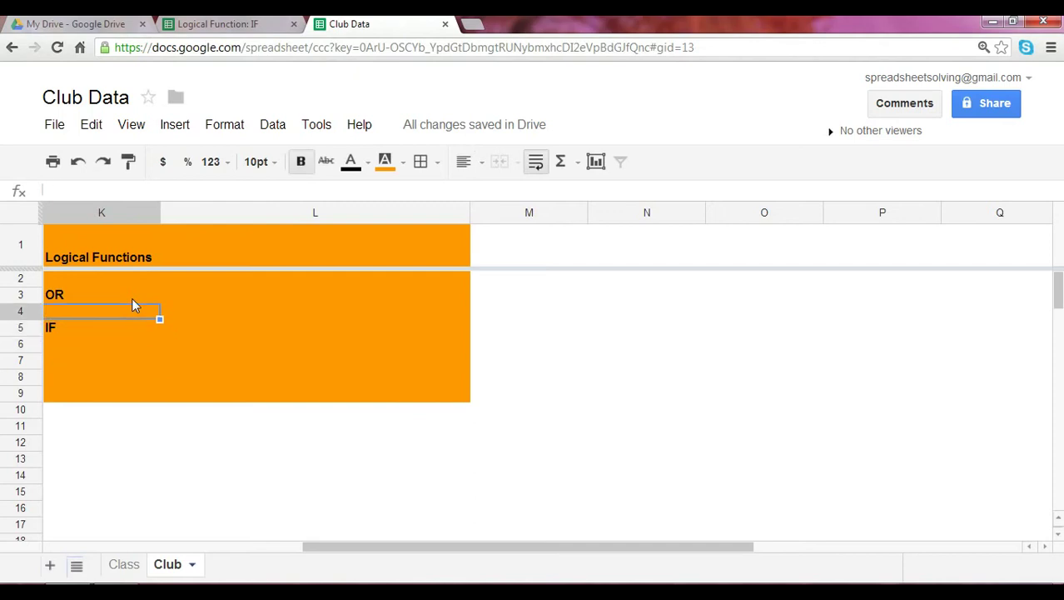
# - Review the OR and IF labels listed under Logical Functions
pyautogui.press('Right')
pyautogui.press('Up')
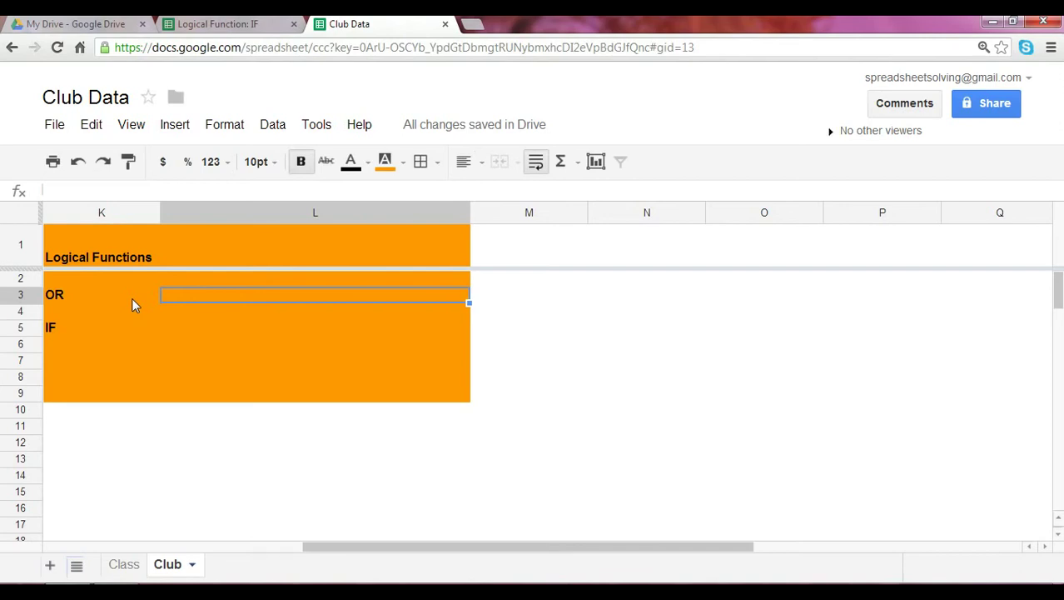
pyautogui.click(132, 297)
pyautogui.press('Down')
pyautogui.press('Up')
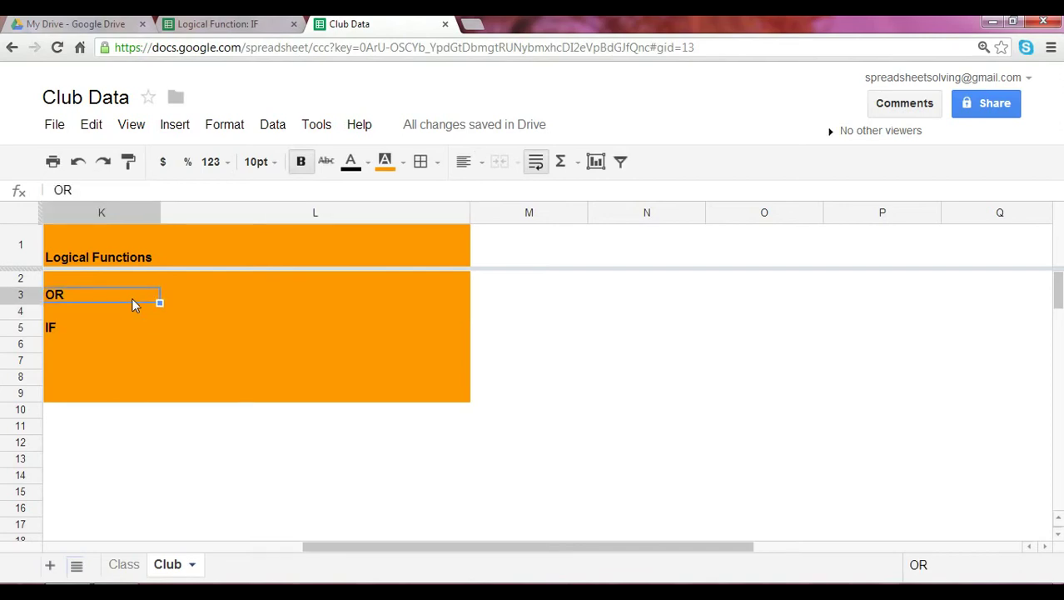
pyautogui.press('Down')
pyautogui.press('Down')
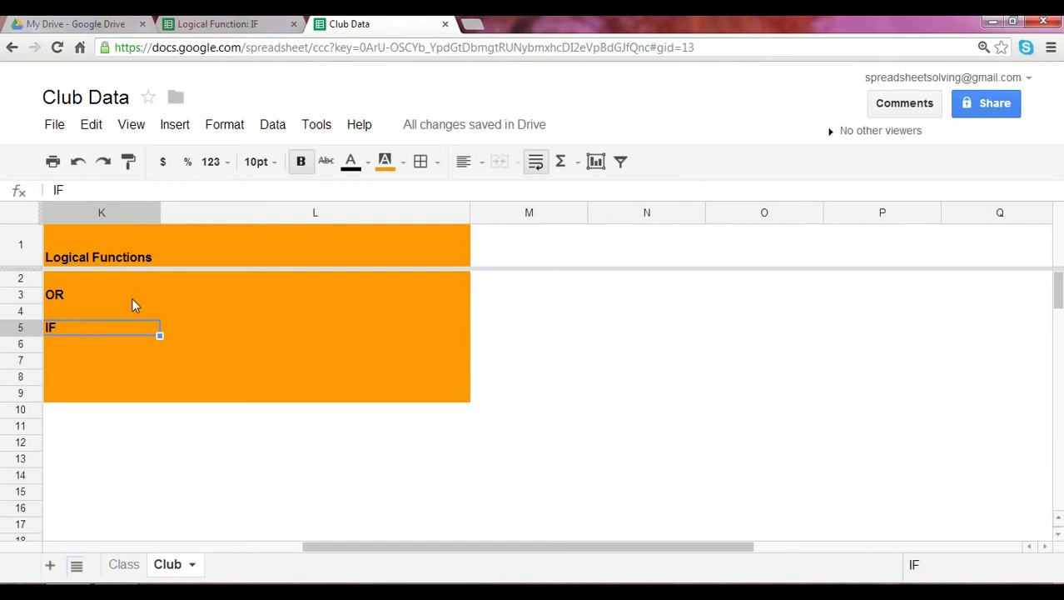
# - Review the first member's row from Name through Gender and Shirt Size to the empty "Please give money to:" column
pyautogui.press('Left')
pyautogui.press('Left')
pyautogui.press('Left')
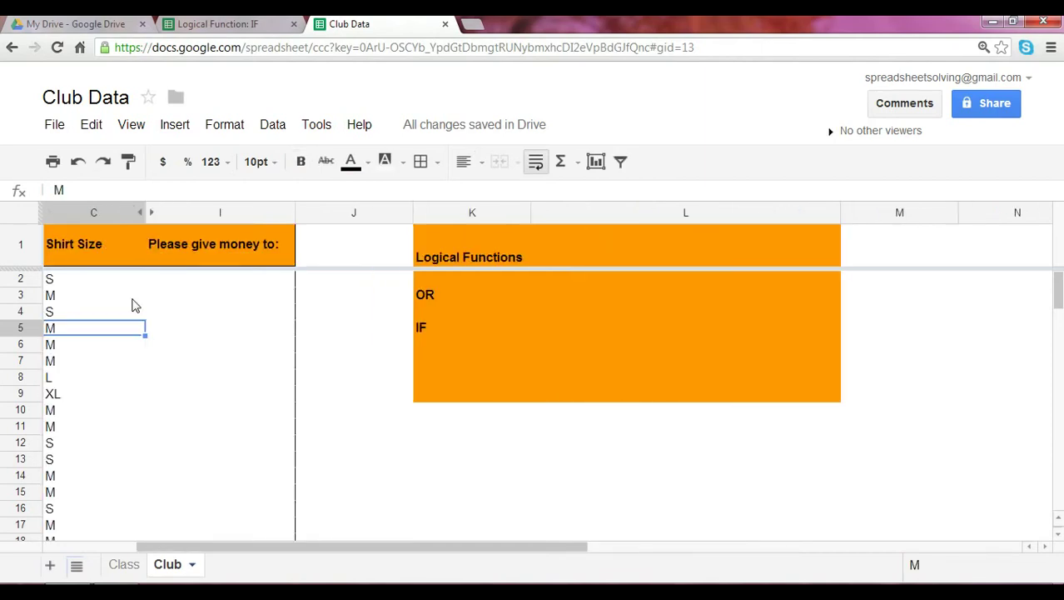
pyautogui.press('Left')
pyautogui.press('Left')
pyautogui.press('Right')
pyautogui.press('Up')
pyautogui.press('Left')
pyautogui.press('Up')
pyautogui.press('Up')
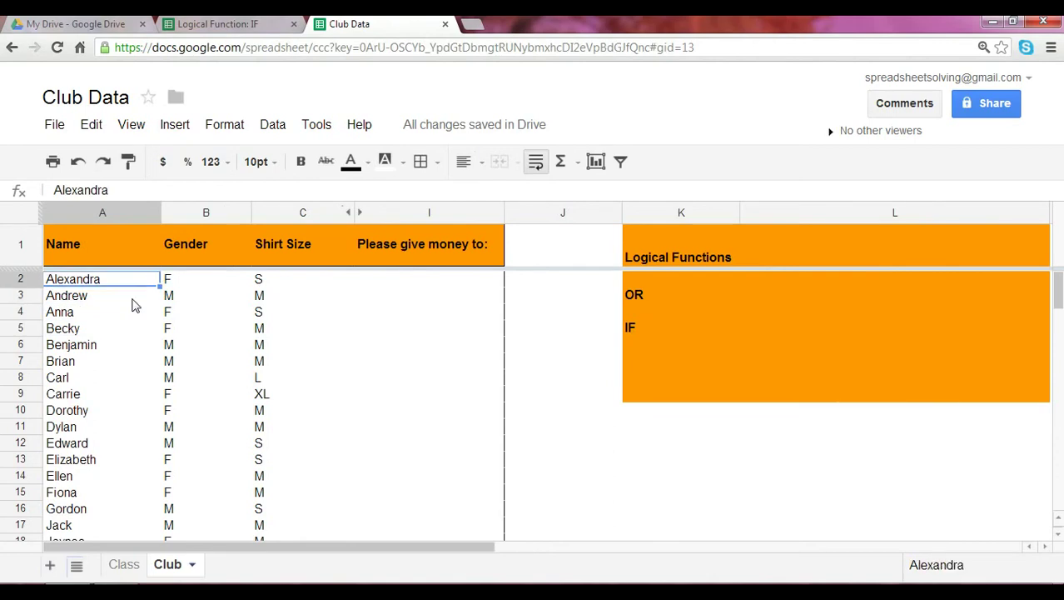
pyautogui.press('Down')
pyautogui.press('Up')
pyautogui.press('Right')
pyautogui.press('Right')
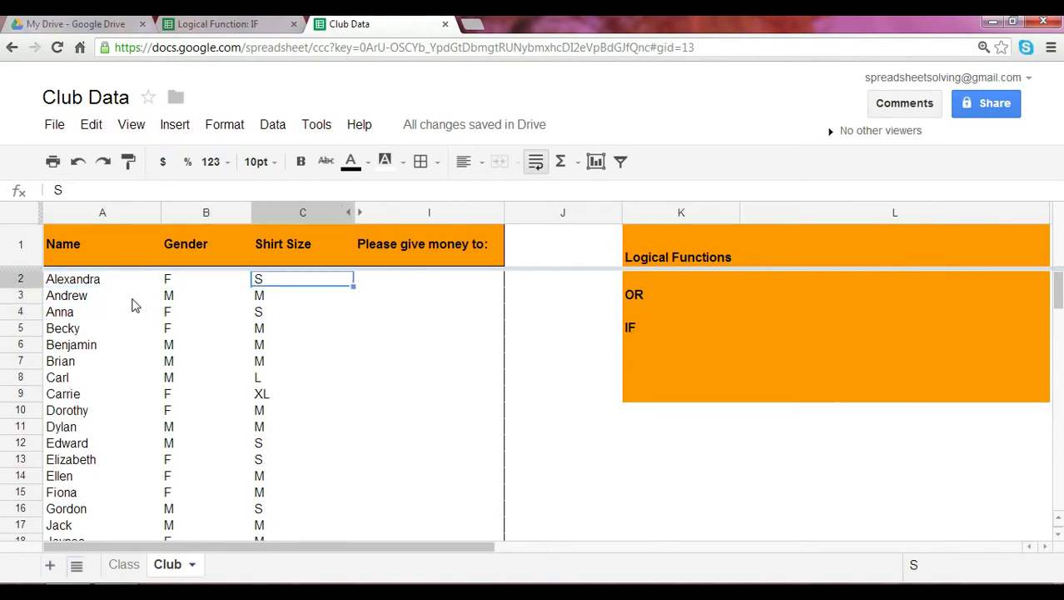
pyautogui.press('Left')
pyautogui.press('Left')
pyautogui.press('Right')
pyautogui.press('Right')
pyautogui.press('Right')
pyautogui.press('Left')
pyautogui.press('Right')
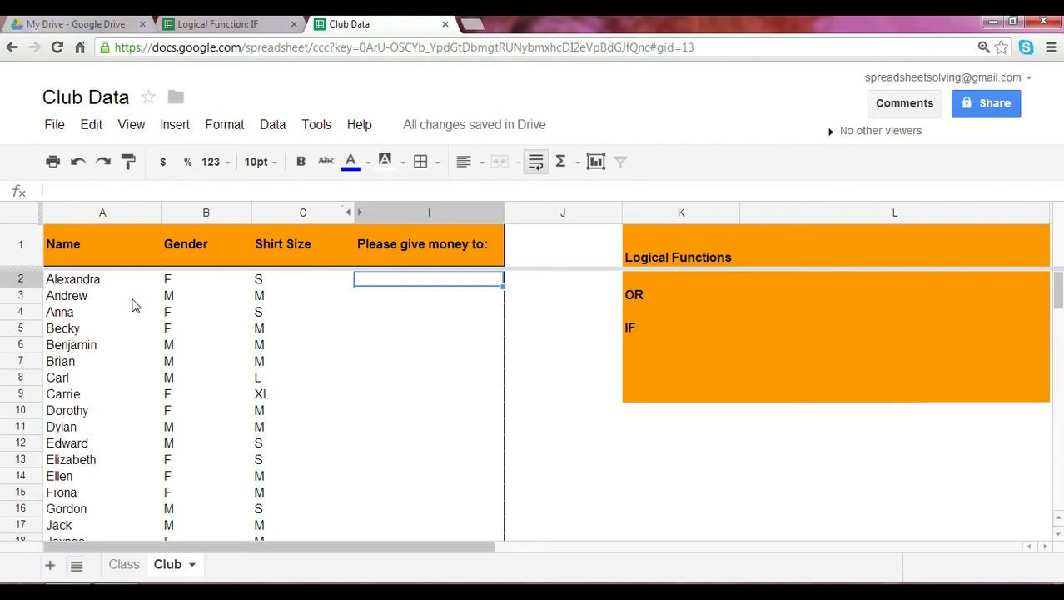
# - Compare the Gender and Shirt Size entries in row 2 and look down the shirt sizes to row 4
pyautogui.press('Left')
pyautogui.press('Left')
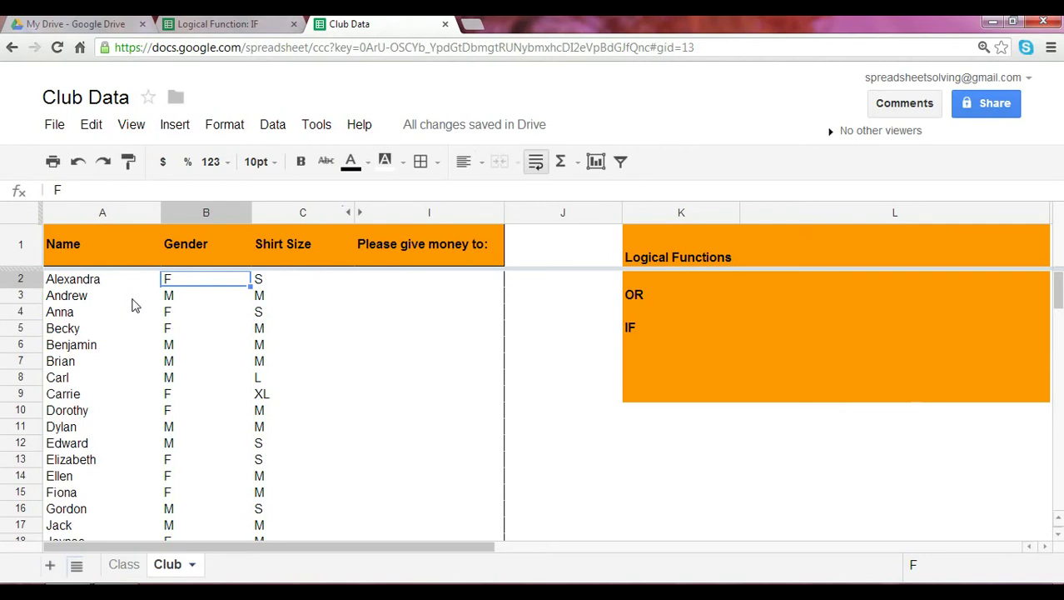
pyautogui.press('Right')
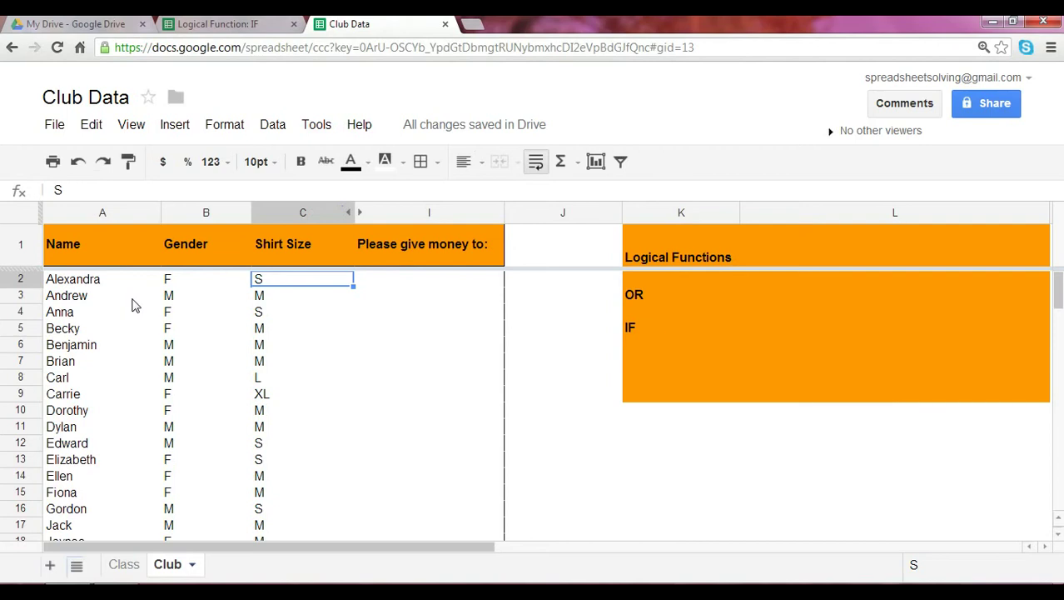
pyautogui.press('Right')
pyautogui.press('Left')
pyautogui.press('Left')
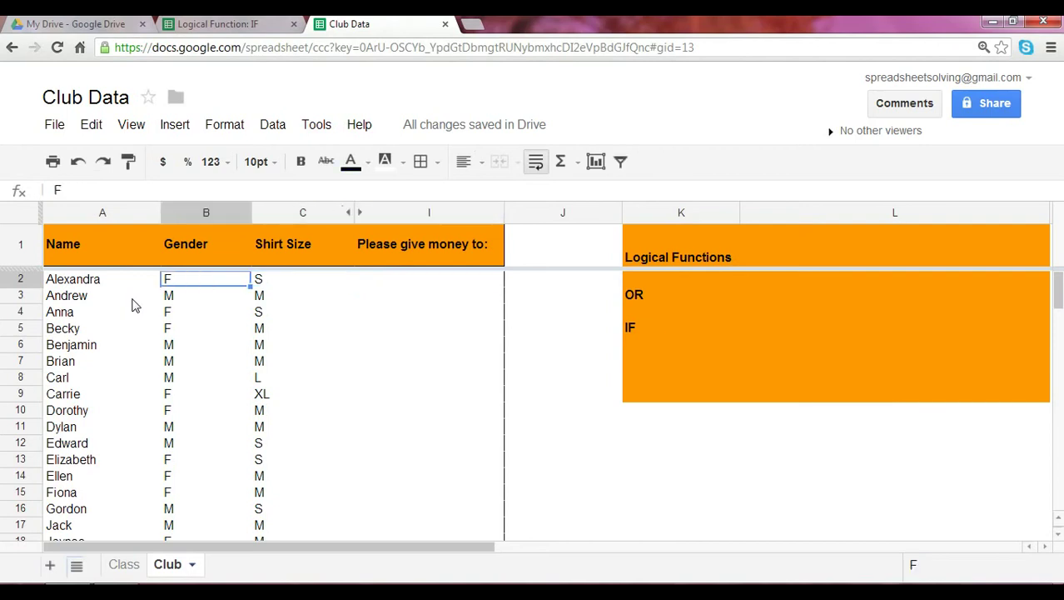
pyautogui.press('Right')
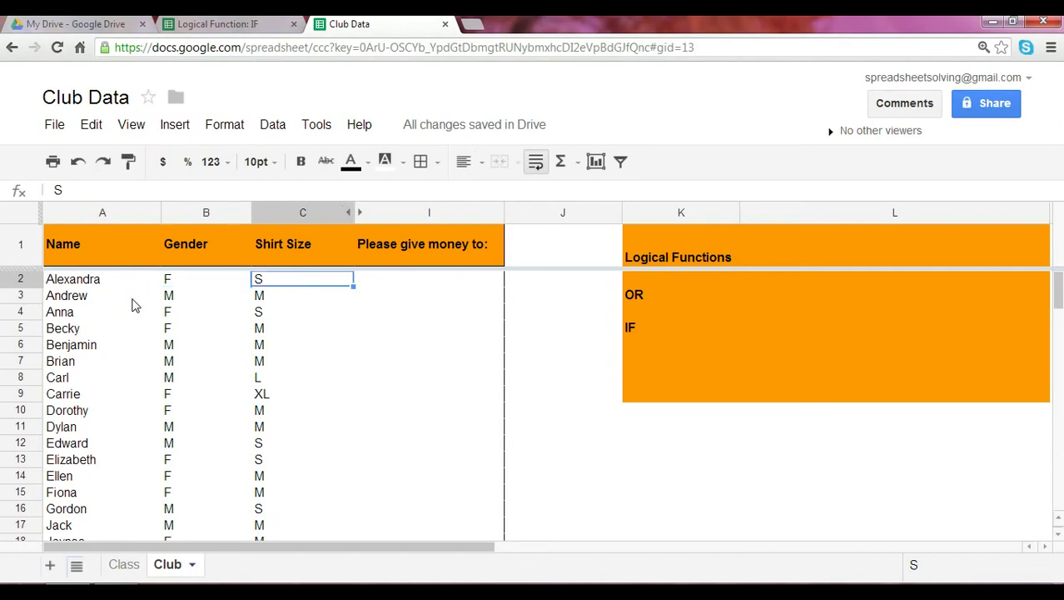
pyautogui.press('Left')
pyautogui.press('Right')
pyautogui.press('Down')
pyautogui.press('Down')
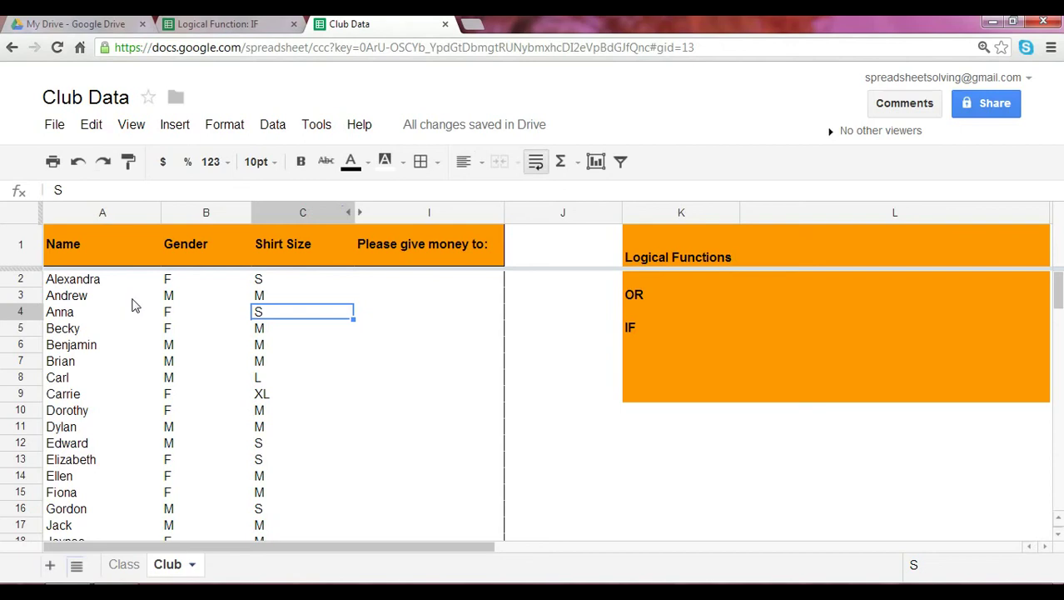
# - Begin a formula in I2, the first cell under "Please give money to:"
pyautogui.press('Right')
pyautogui.press('Up')
pyautogui.press('Up')
pyautogui.write('=')
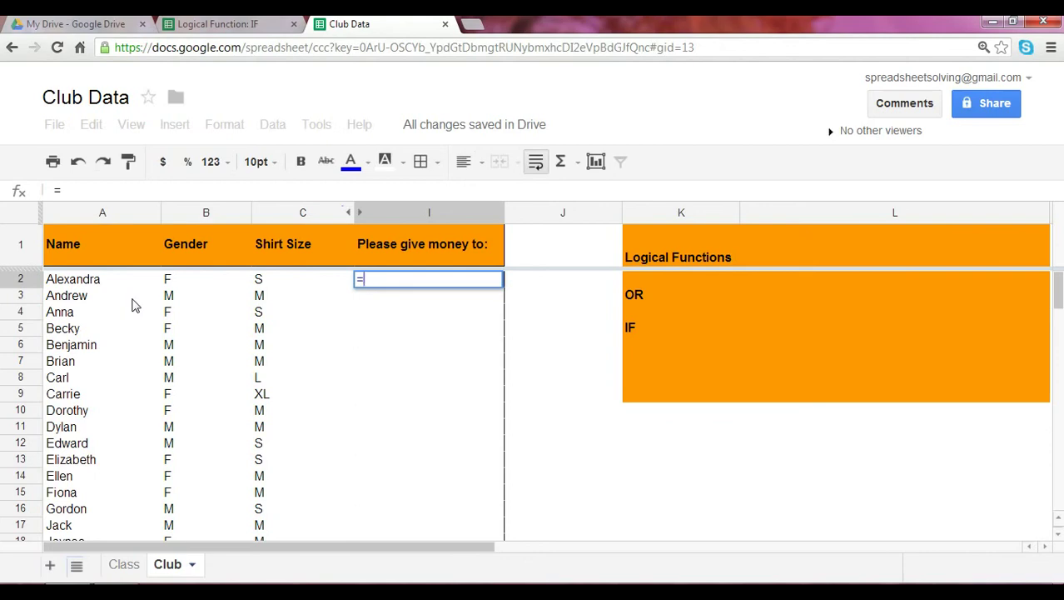
pyautogui.keyDown('shift'); pyautogui.click(133, 299); pyautogui.keyUp('shift')
pyautogui.write('F')
pyautogui.press('BackSpace')
pyautogui.press('BackSpace')
pyautogui.press('BackSpace')
pyautogui.press('BackSpace')
pyautogui.press('BackSpace')
pyautogui.press('BackSpace')
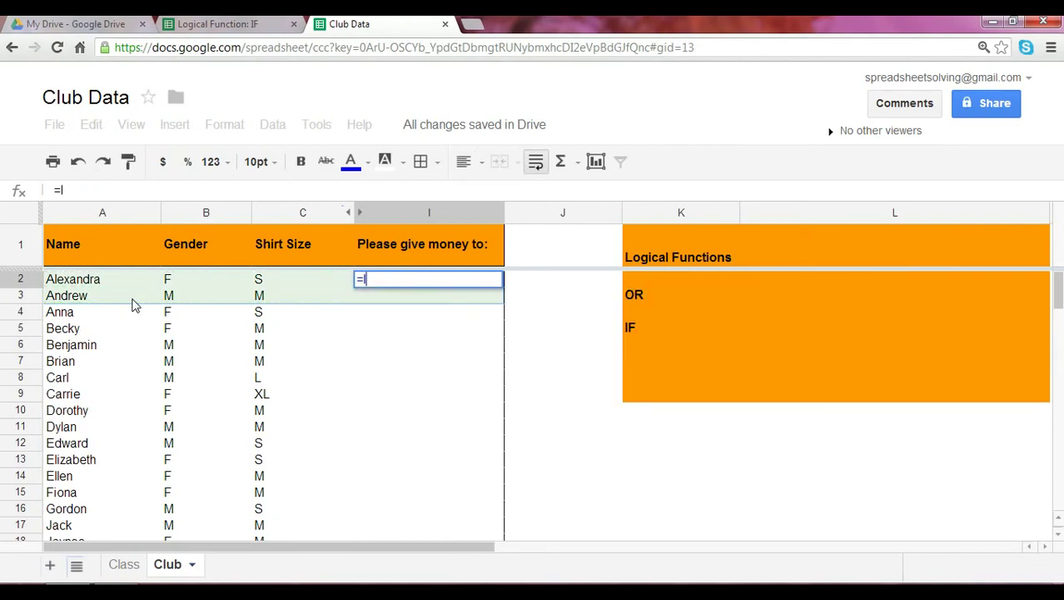
# - Build an IF formula in I2 with an OR test that checks B2="F" and references C2 for the second condition
pyautogui.write('IF(or(')
pyautogui.press('Left')
pyautogui.press('Left')
pyautogui.write('=')
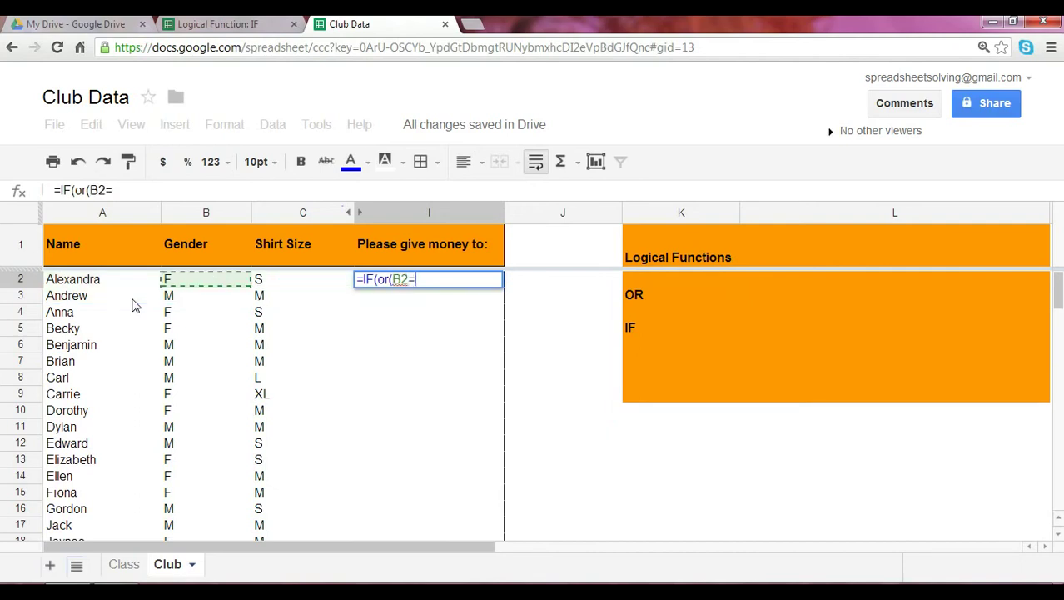
pyautogui.write('"F",')
pyautogui.press('Left')
pyautogui.press('Left')
pyautogui.press('Left')
pyautogui.press('Right')
pyautogui.press('Right')
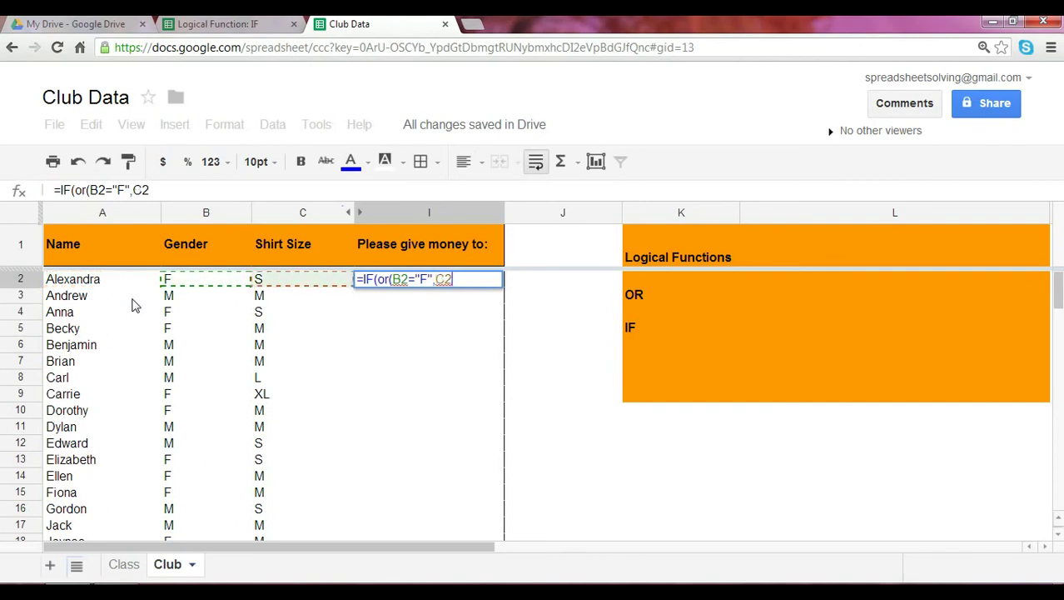
# - Complete the I2 formula with the condition C2="S", returning "Coach L" when the test is true and "Coach M" otherwise
pyautogui.write('="S"), "Coach')
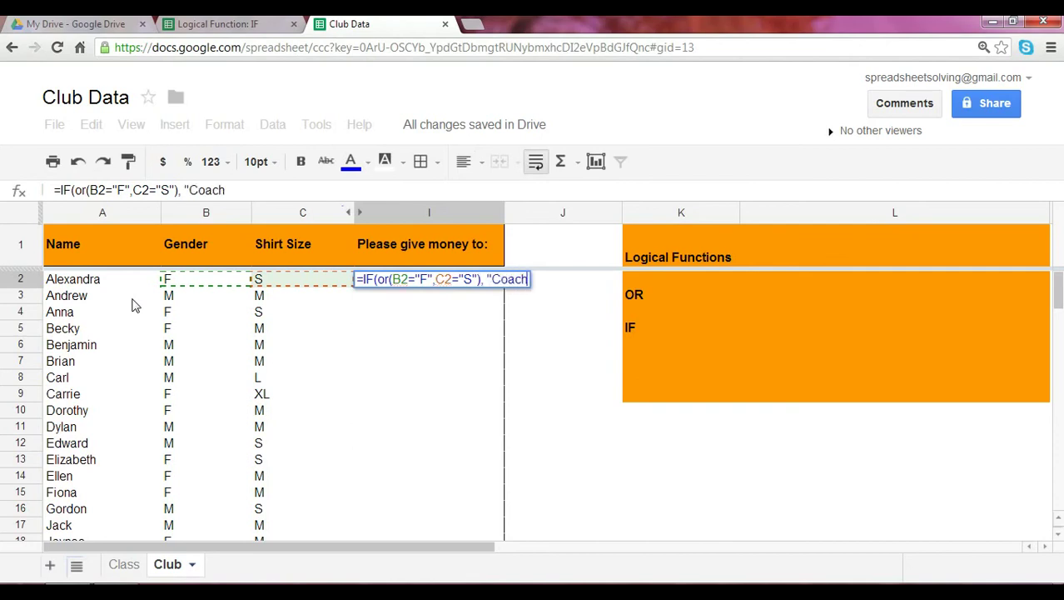
pyautogui.write(' L", "Coach M")')
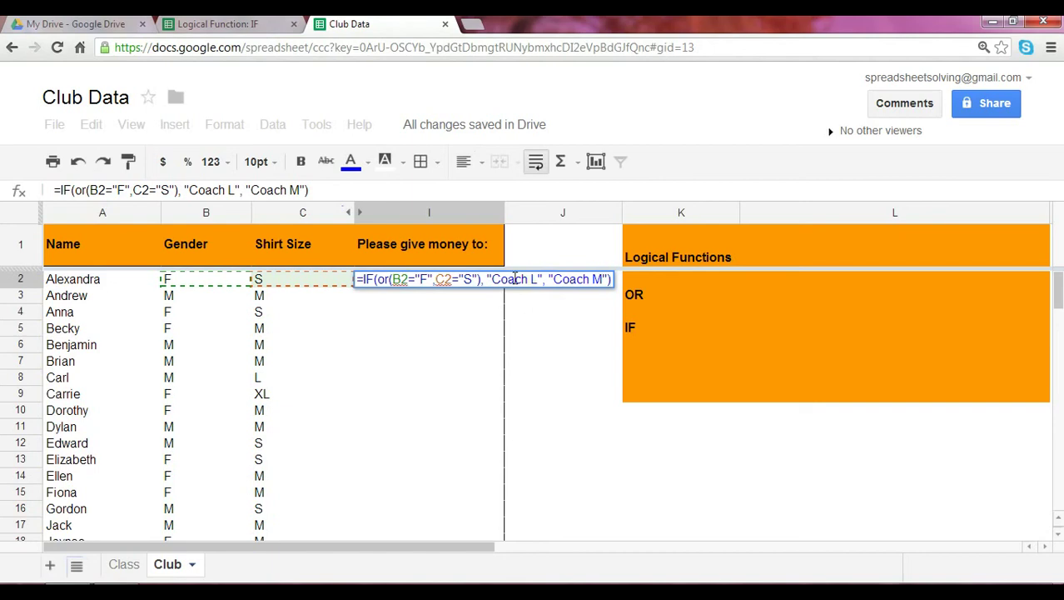
pyautogui.press('Return')
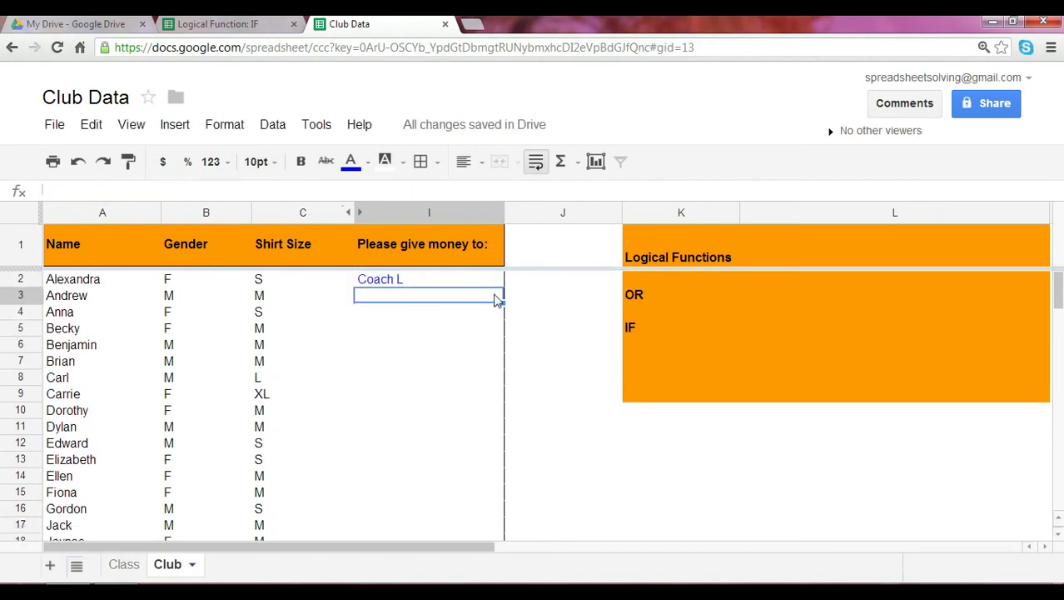
# - Copy the I2 formula and paste only the formula into I3:I44 under "Please give money to:"
pyautogui.click(486, 283)
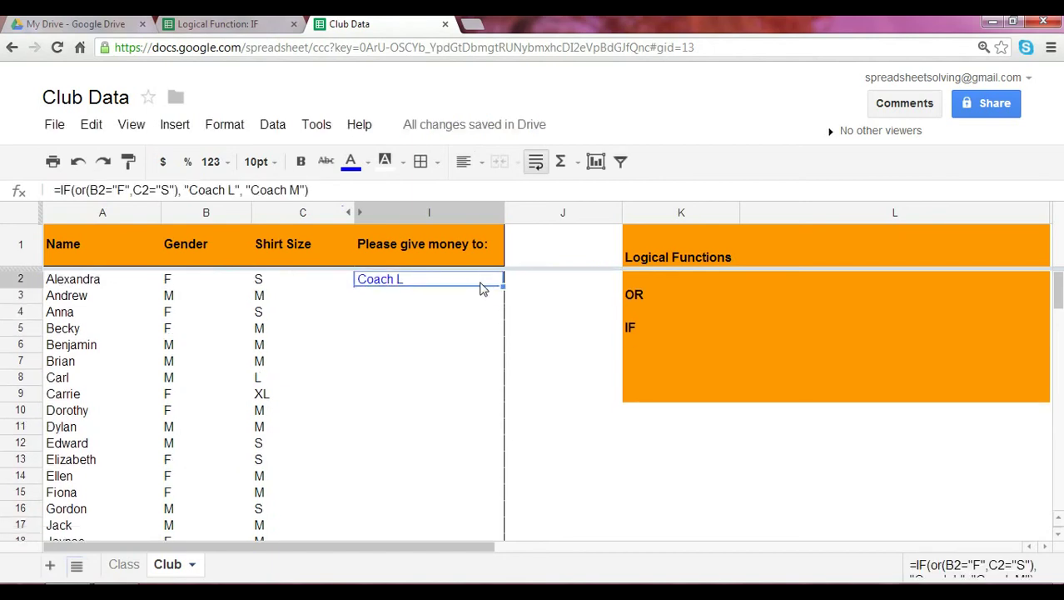
pyautogui.click(91, 124)
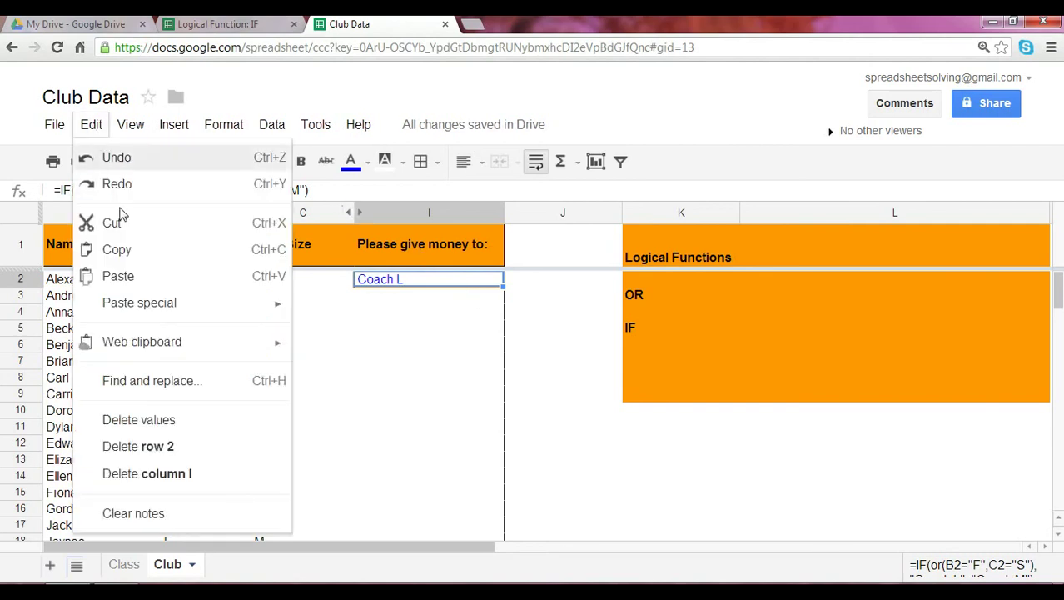
pyautogui.click(131, 249)
pyautogui.moveTo(404, 296); pyautogui.dragTo(442, 431)
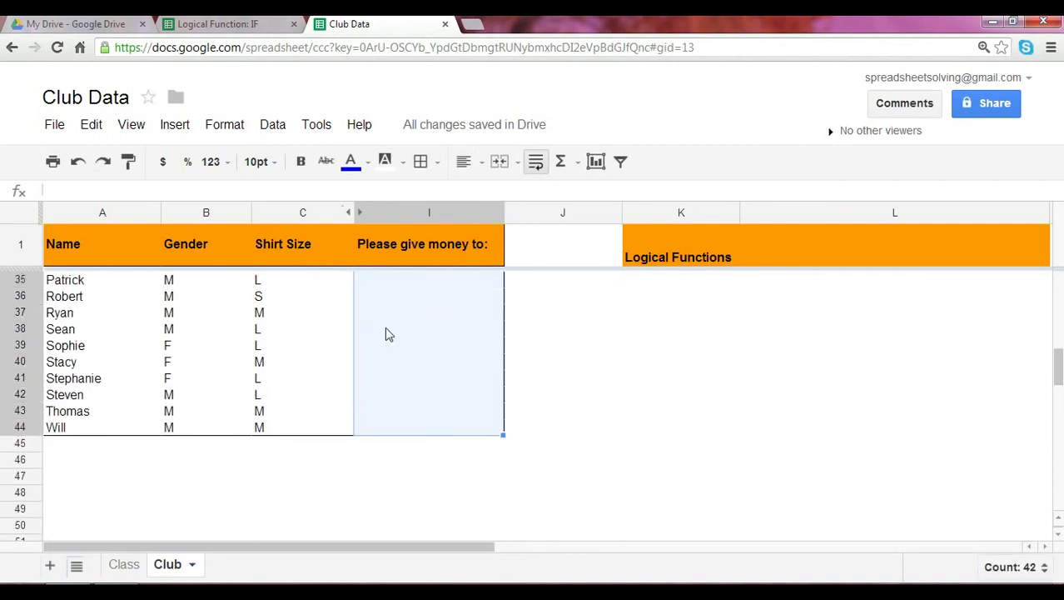
pyautogui.click(96, 124)
pyautogui.moveTo(296, 315)
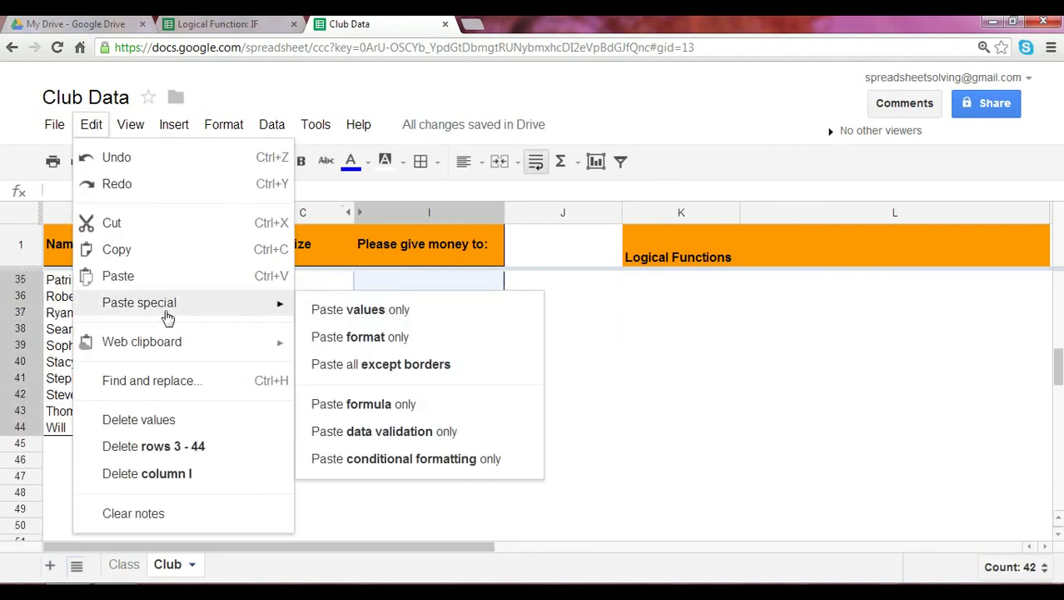
pyautogui.click(341, 403)
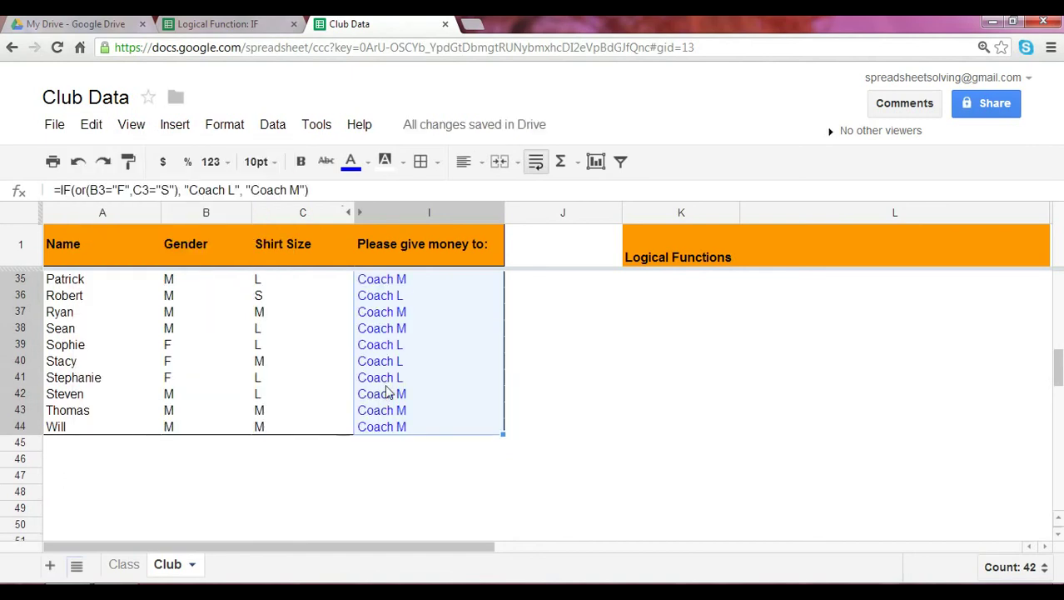
# - Check the filled coach formulas near the start of the list, comparing row 12's gender and shirt size with its coach
pyautogui.click(370, 391)
pyautogui.scroll(11, 383, 366)
pyautogui.click(399, 331)
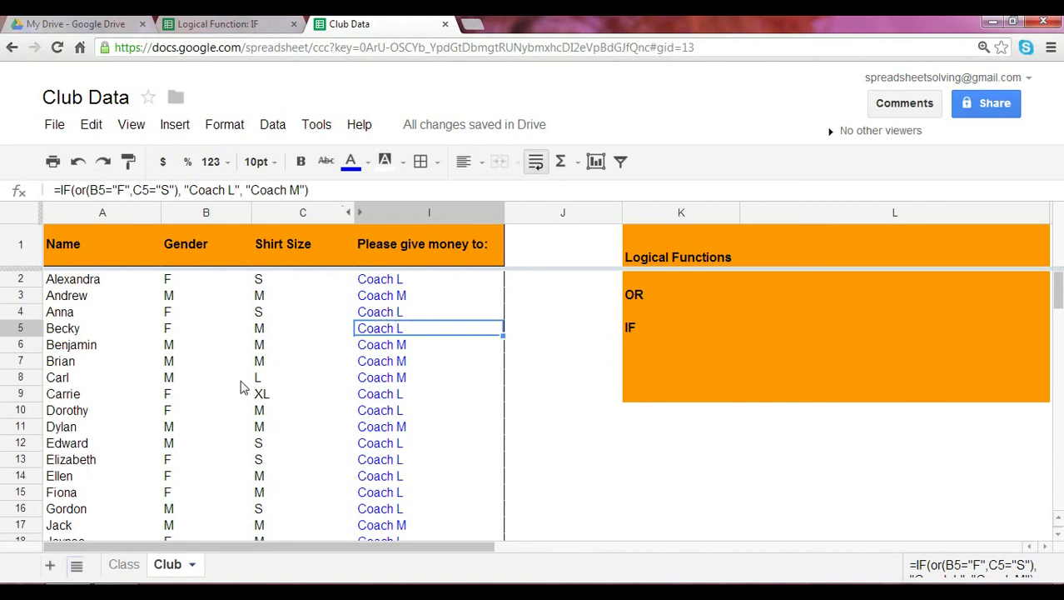
pyautogui.click(23, 444)
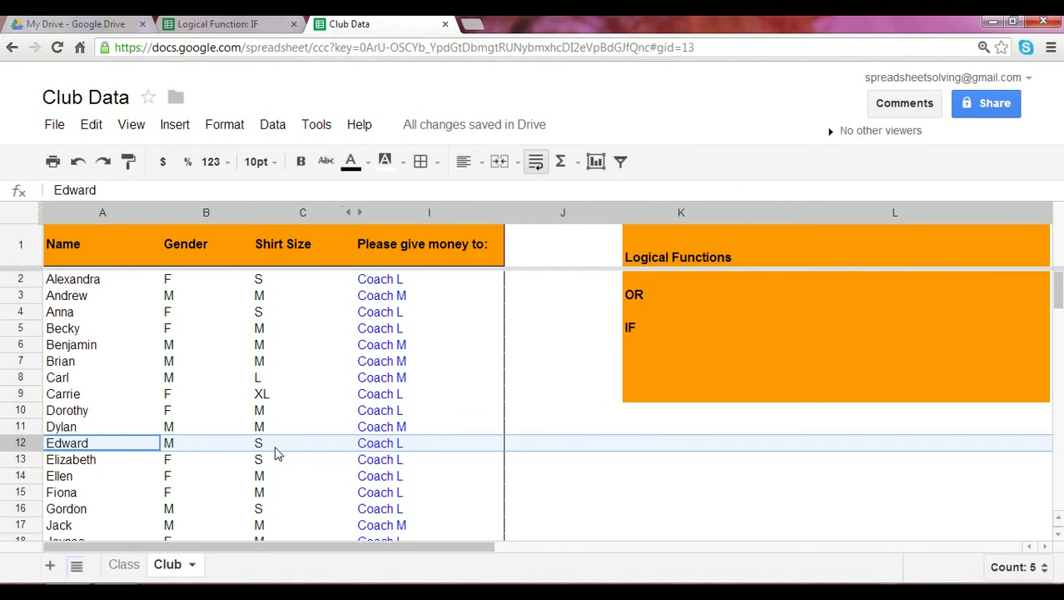
pyautogui.click(375, 448)
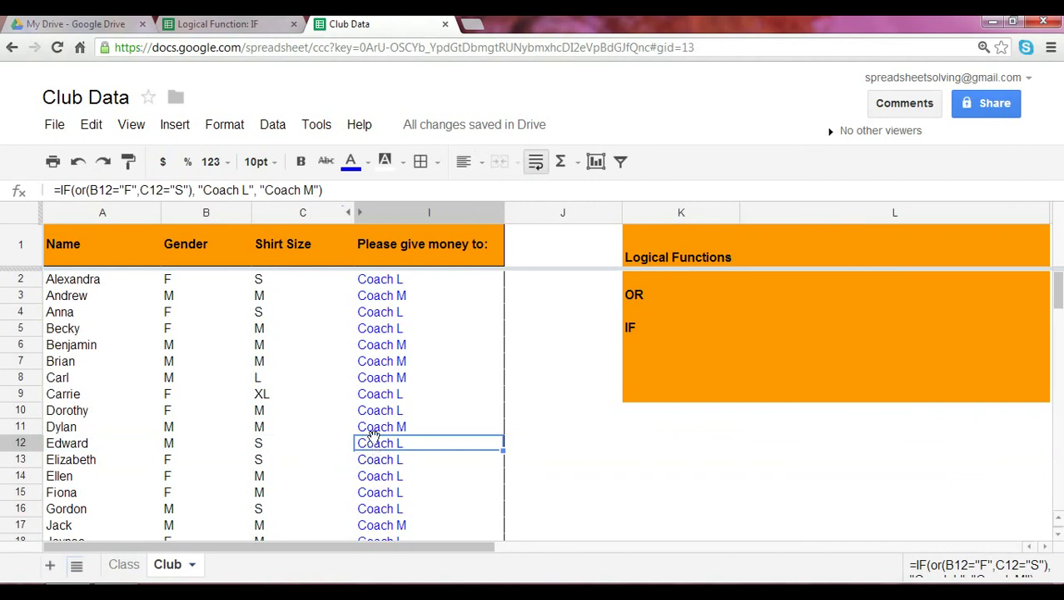
# - Go through the Gender entries marked F down to row 26 and compare them with the assigned coach
pyautogui.click(187, 280)
pyautogui.click(185, 313)
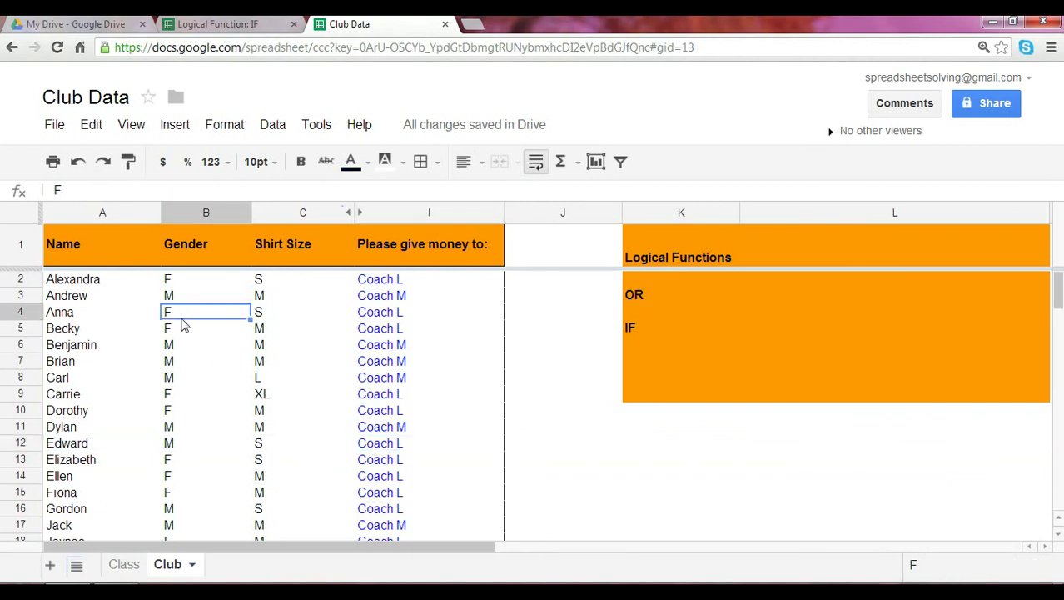
pyautogui.click(181, 327)
pyautogui.scroll(-4, 188, 360)
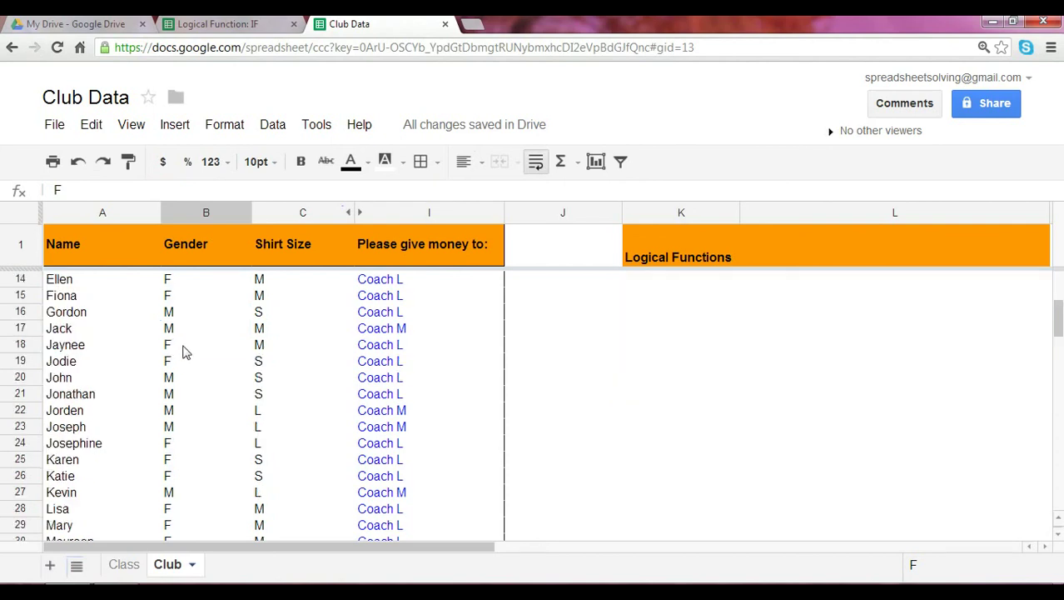
pyautogui.click(185, 347)
pyautogui.click(189, 363)
pyautogui.click(183, 445)
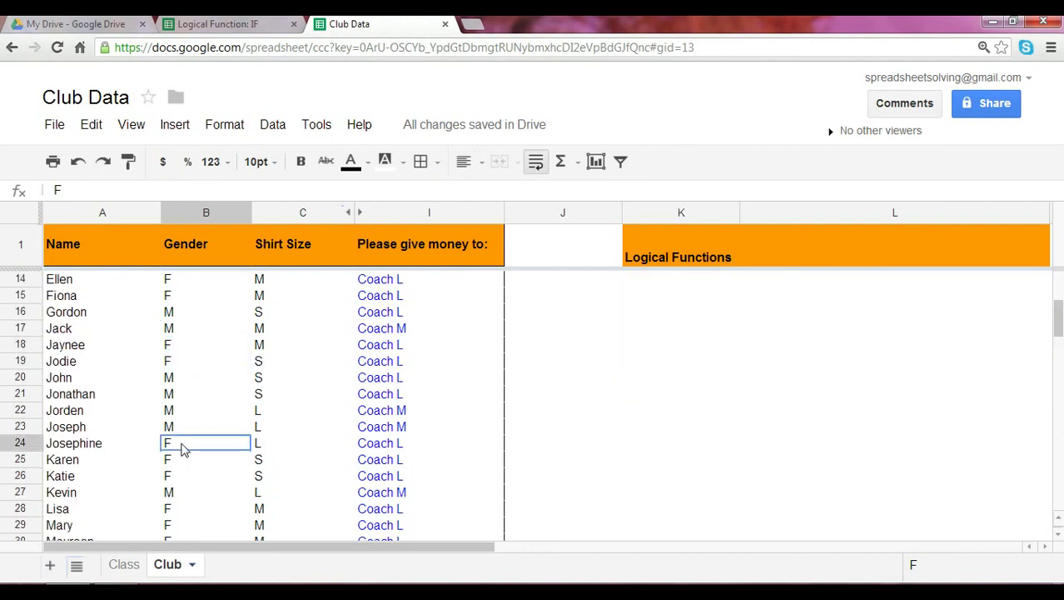
pyautogui.click(183, 461)
pyautogui.click(183, 474)
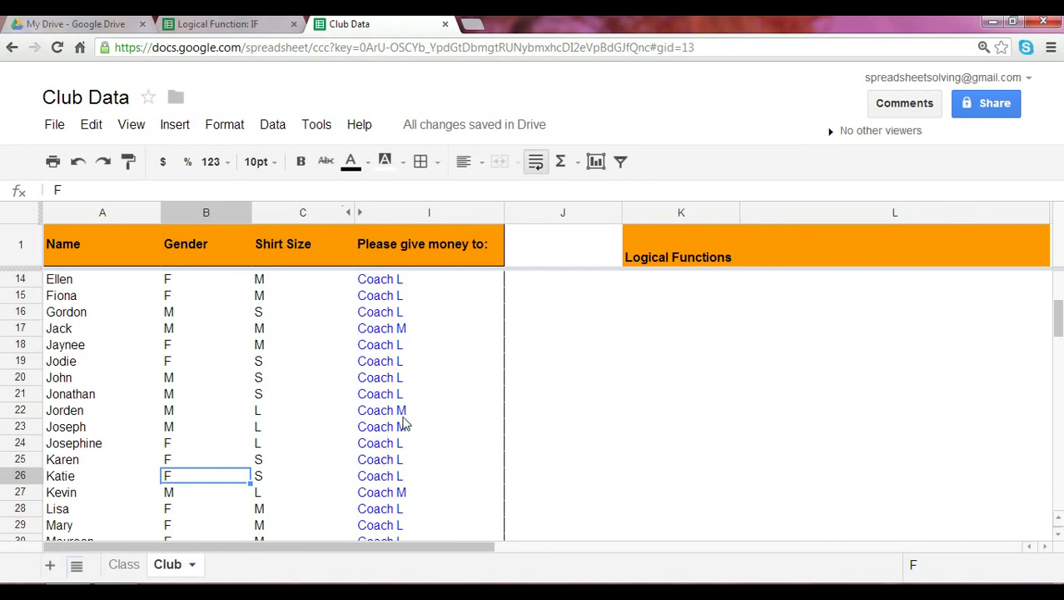
# - Compare row 32's gender and shirt size with the coach formula in I32, and return to I2
pyautogui.scroll(-4, 405, 417)
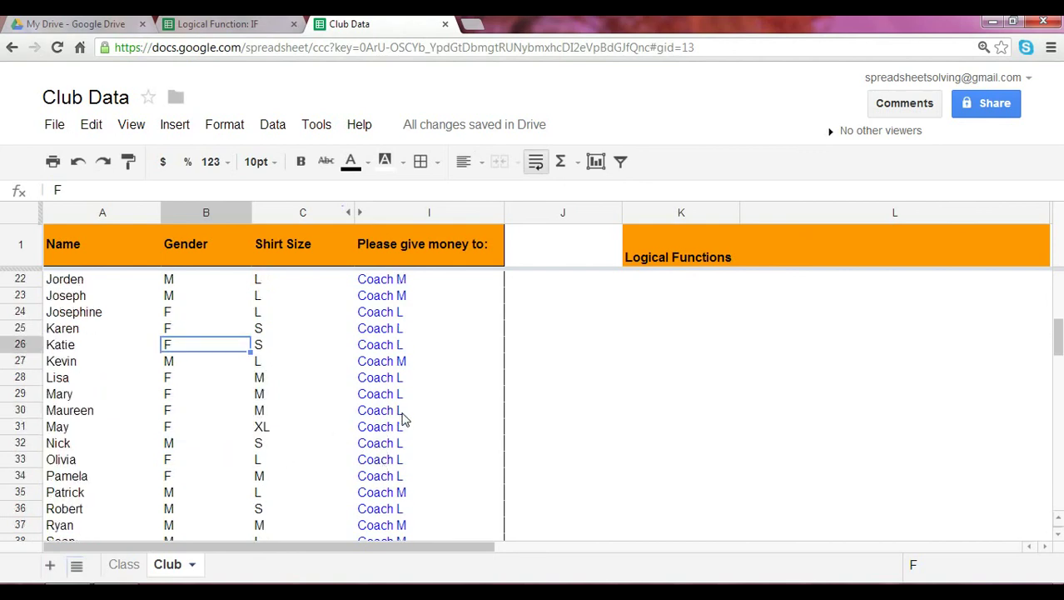
pyautogui.click(173, 447)
pyautogui.click(23, 443)
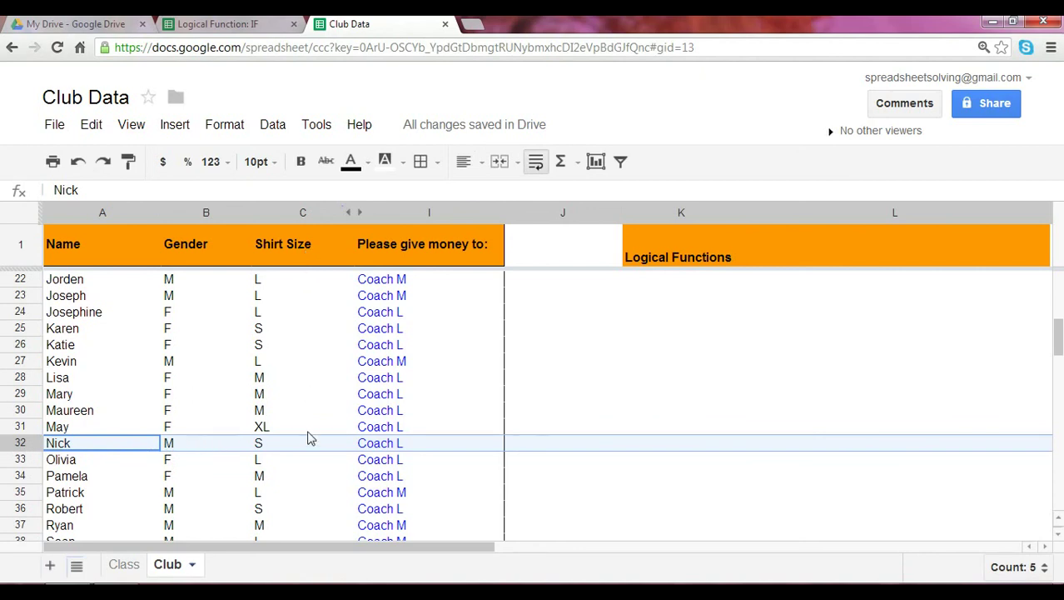
pyautogui.click(392, 450)
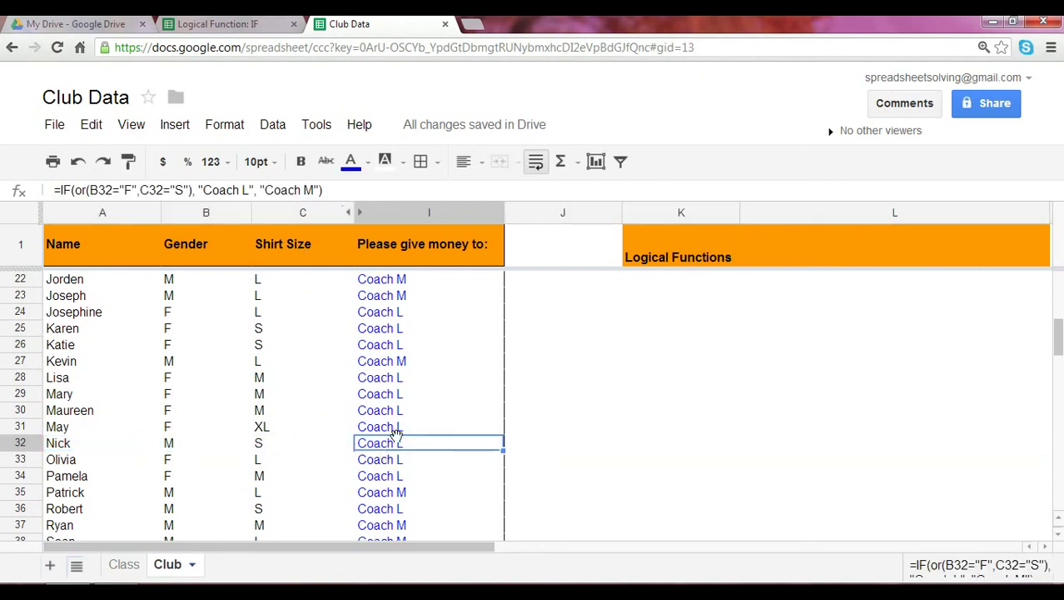
pyautogui.scroll(7, 431, 447)
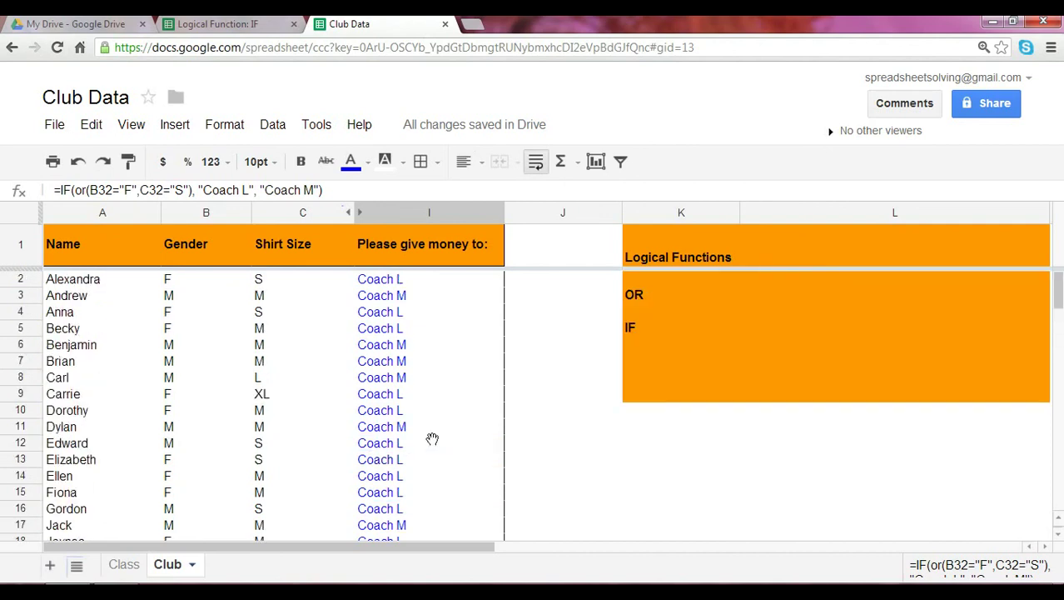
pyautogui.click(413, 283)
# - Add "AND" in bold in K7, below IF in the orange Logical Functions list
pyautogui.click(649, 285)
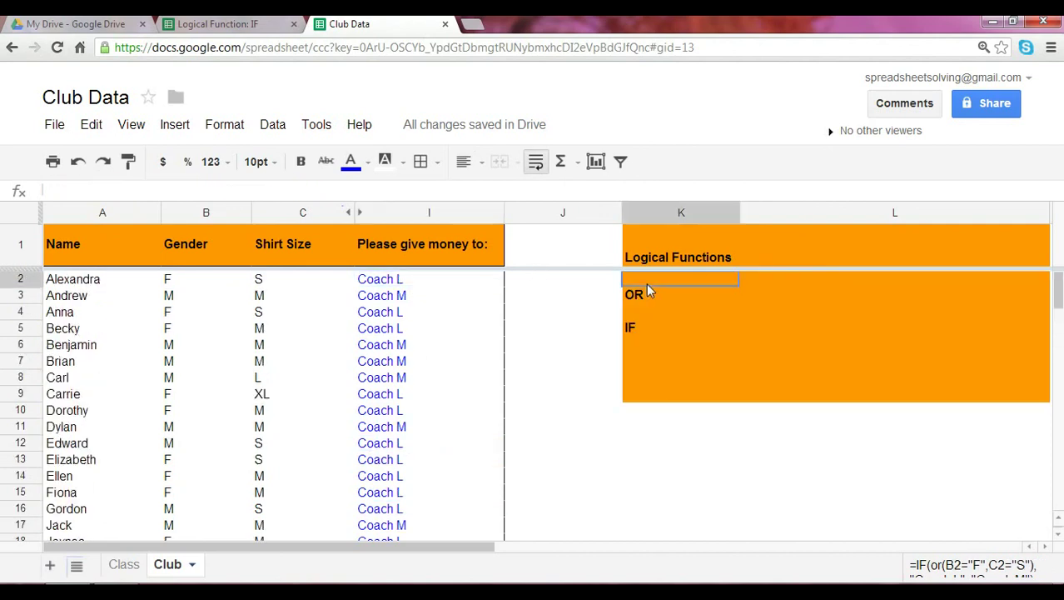
pyautogui.press('Right')
pyautogui.press('Right')
pyautogui.press('Right')
pyautogui.press('Left')
pyautogui.press('Left')
pyautogui.press('Left')
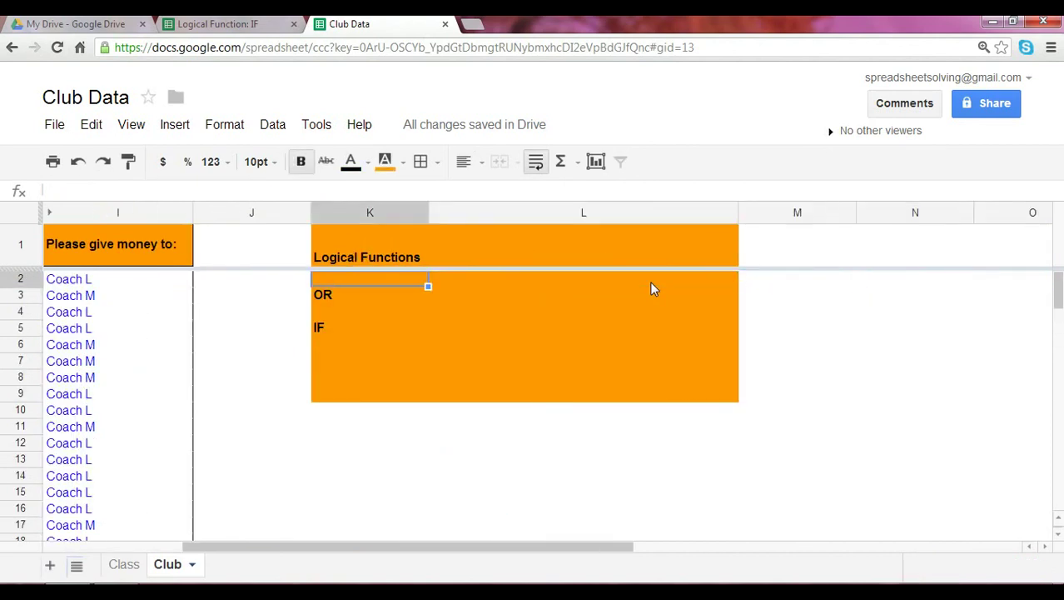
pyautogui.press('Down')
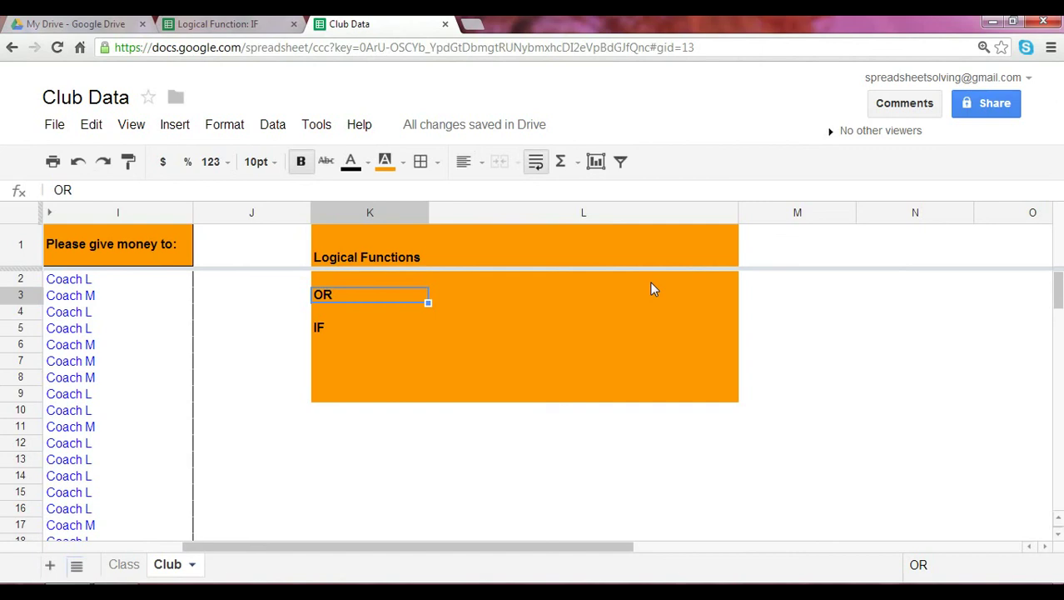
pyautogui.press('Down')
pyautogui.press('Down')
pyautogui.press('Down')
pyautogui.press('Down')
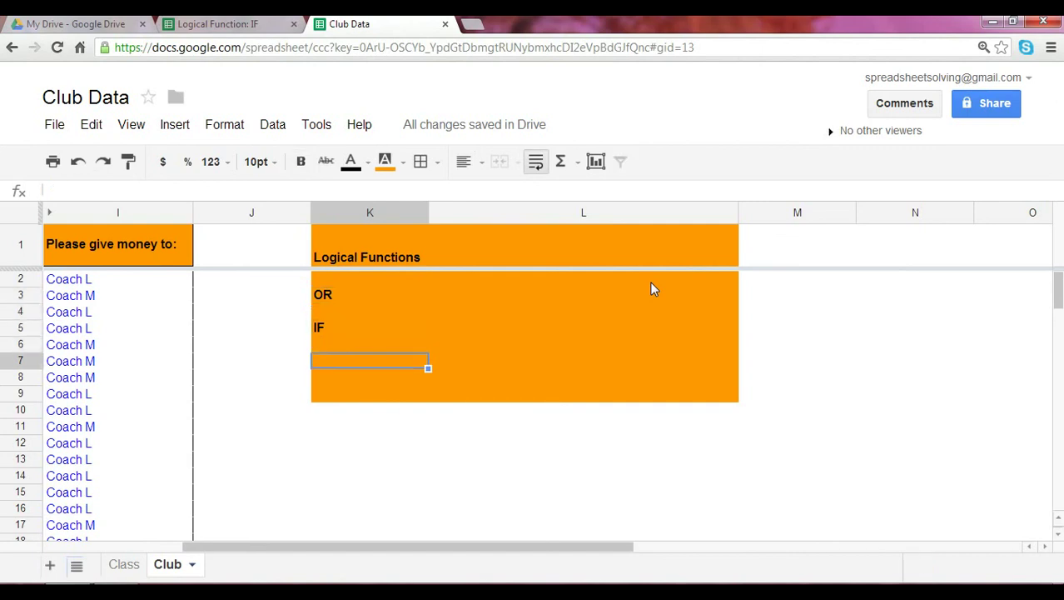
pyautogui.write('AND')
pyautogui.press('Up')
pyautogui.press('Down')
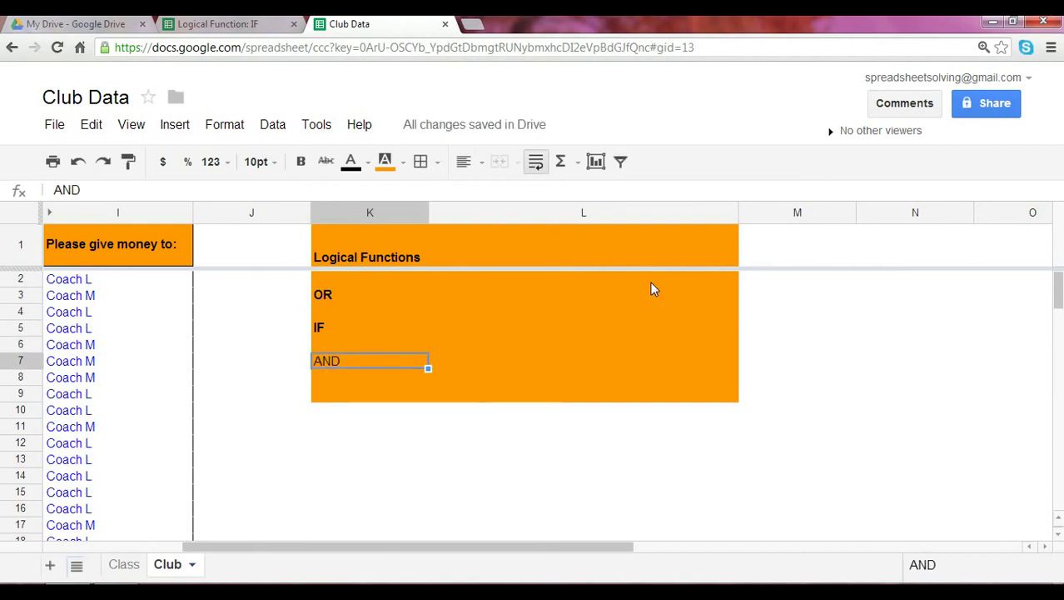
pyautogui.hotkey('ctrl', 'b')
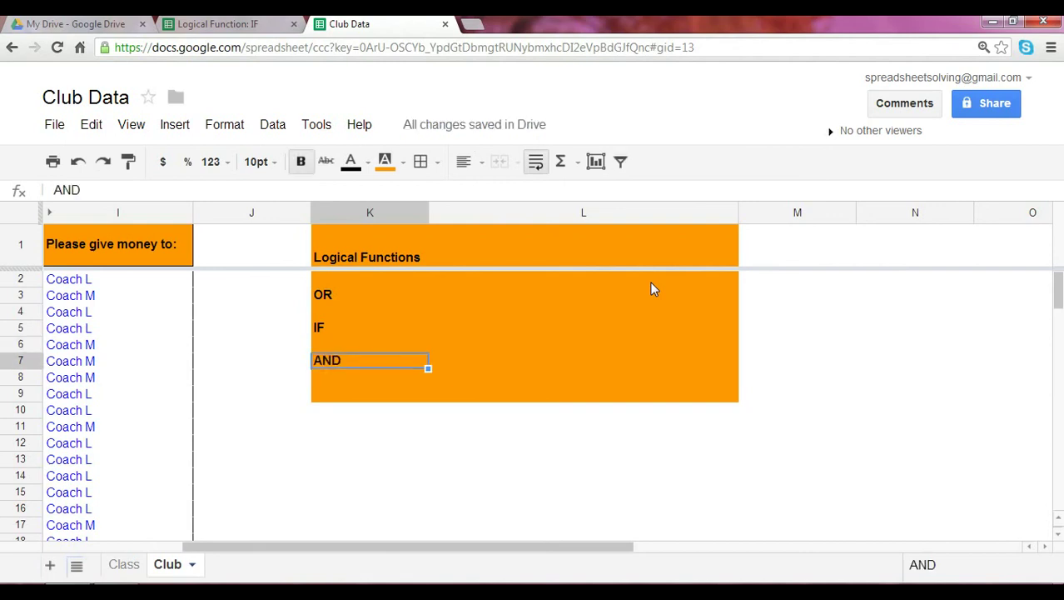